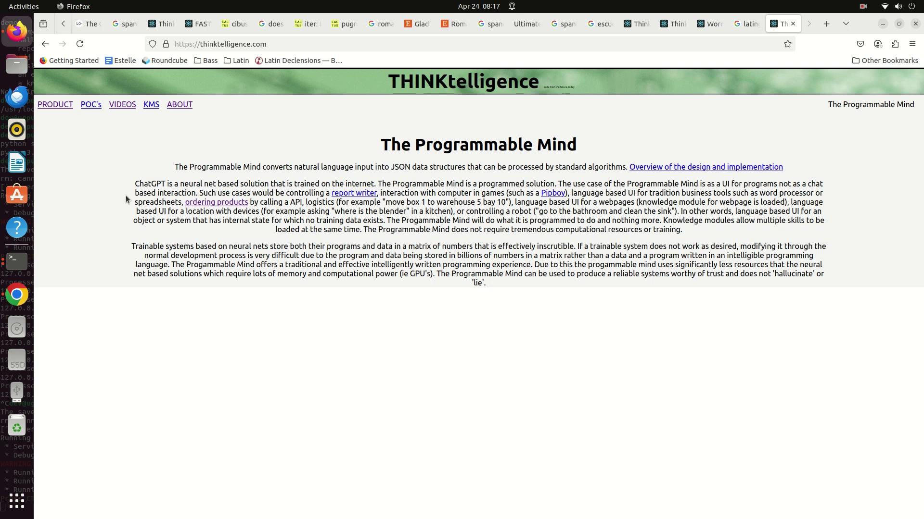
# Open the Word Processor POC from the site's list of POCs and highlight its sample text to point it out
pyautogui.moveTo(87, 113)
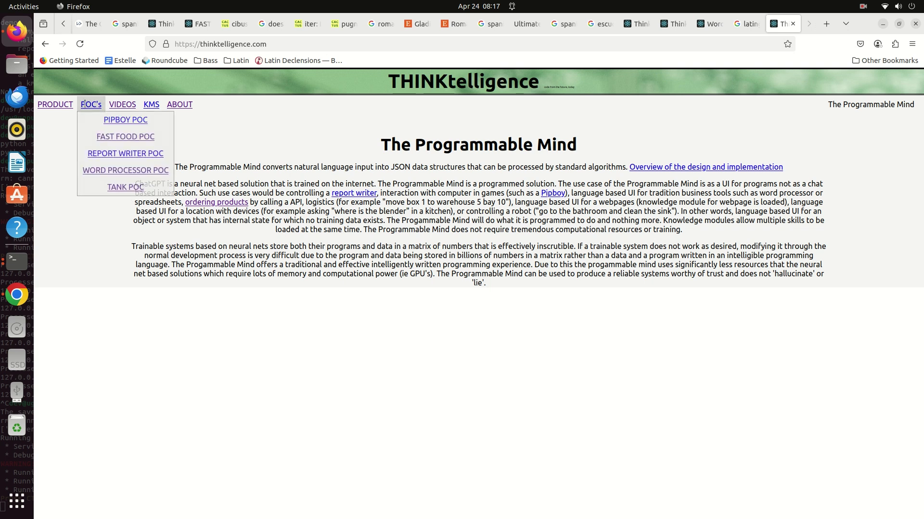
pyautogui.click(129, 172)
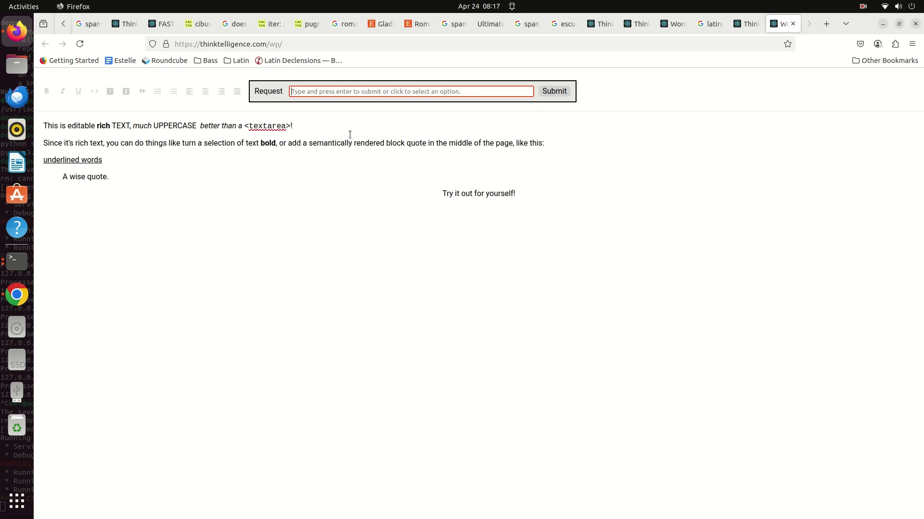
pyautogui.click(359, 92)
pyautogui.scroll(-10, 380, 172)
pyautogui.click(638, 171)
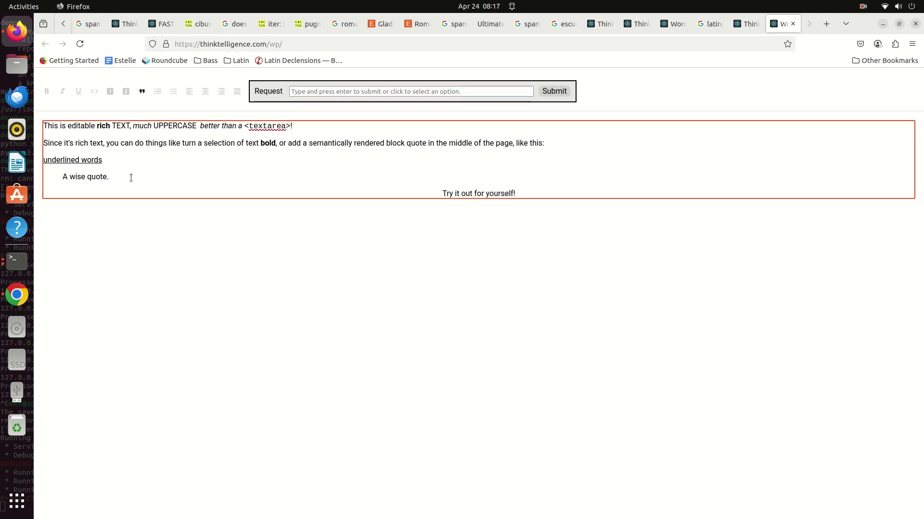
pyautogui.moveTo(58, 126); pyautogui.dragTo(220, 215)
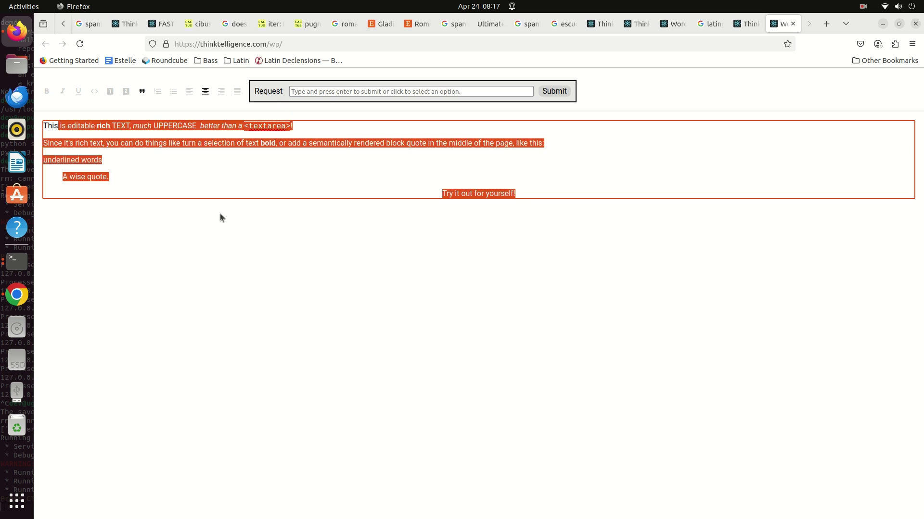
pyautogui.click(265, 183)
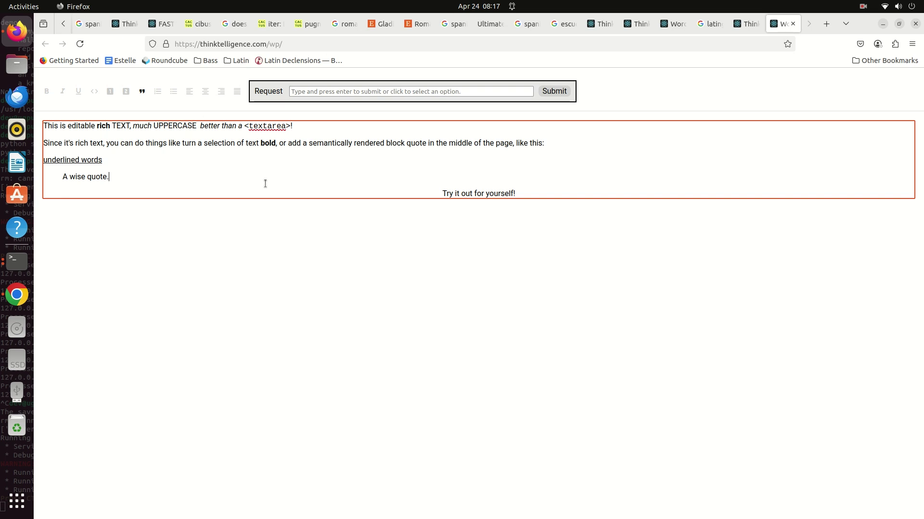
# Search the web for "npm slate" in a new tab and view the slate package page on npm
pyautogui.hotkey('ctrl', 't')
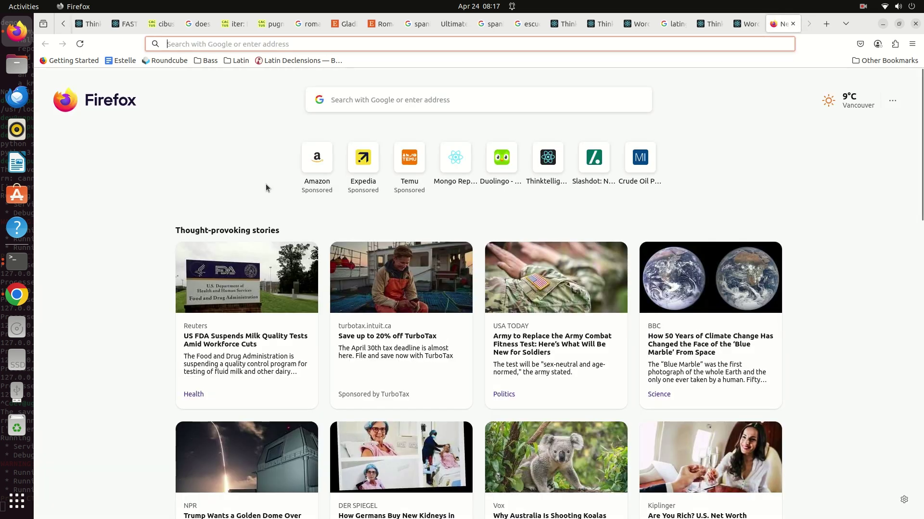
pyautogui.write('npm slate')
pyautogui.press('Return')
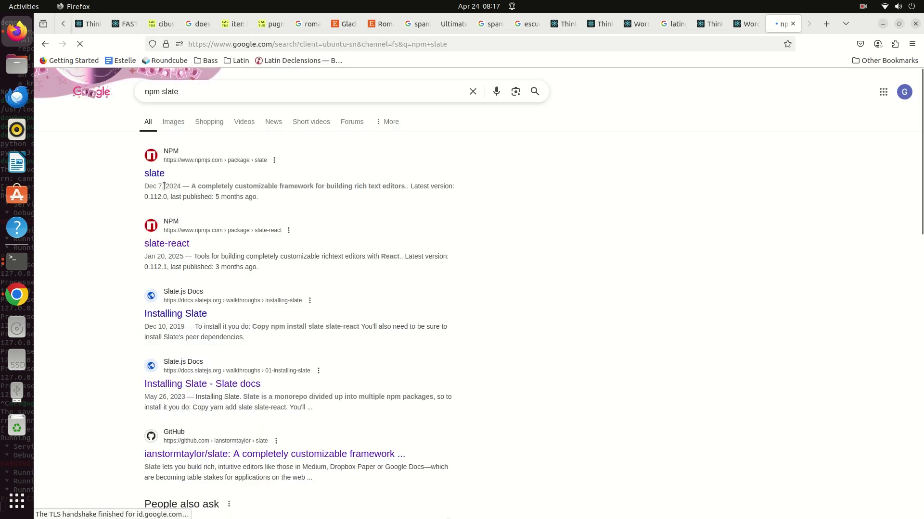
pyautogui.click(155, 175)
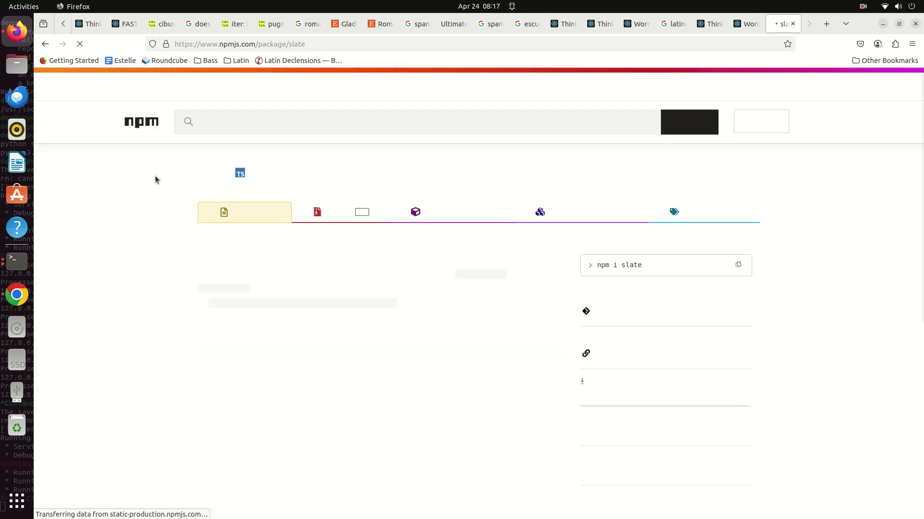
pyautogui.scroll(-10, 166, 195)
pyautogui.scroll(10, 167, 197)
pyautogui.hotkey('alt', 'Tab')
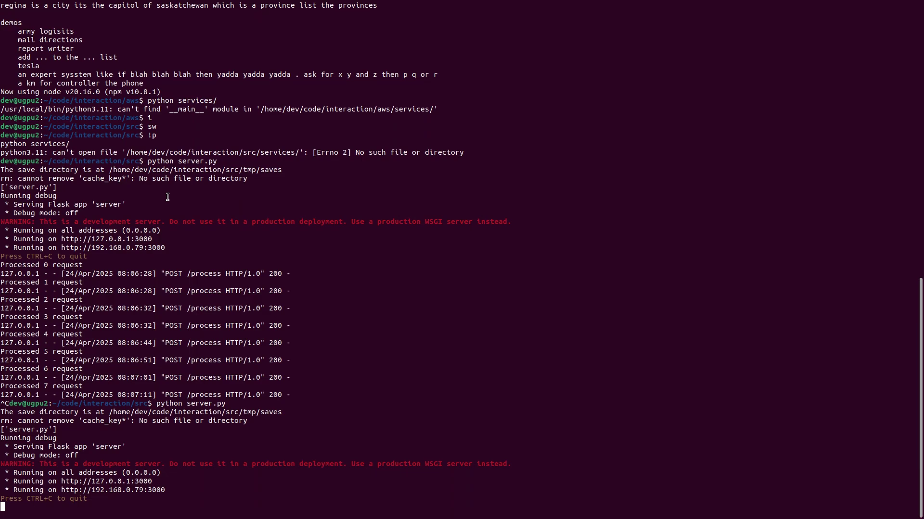
pyautogui.hotkey('alt', 'Tab')
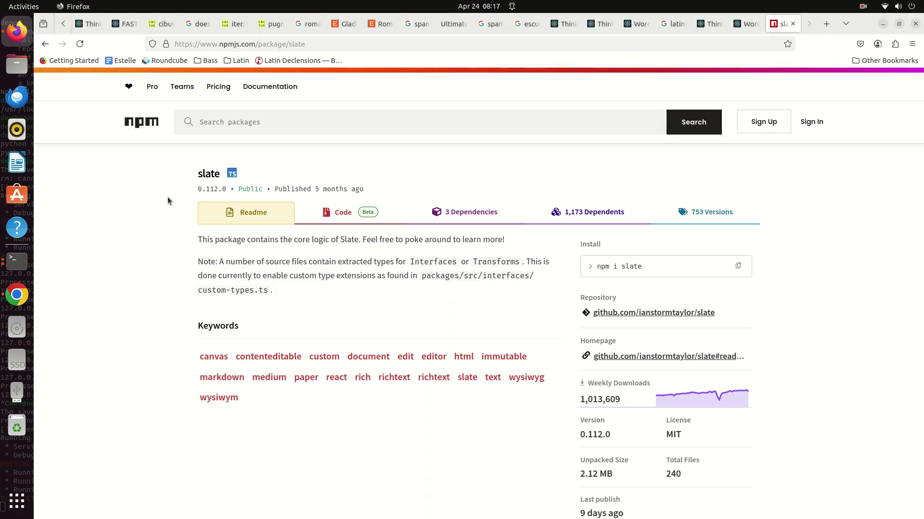
# Return to the word processor tab and submit the suggested request "make everything bold"
pyautogui.press('Tab')
pyautogui.hotkey('ctrl', 'pageup')
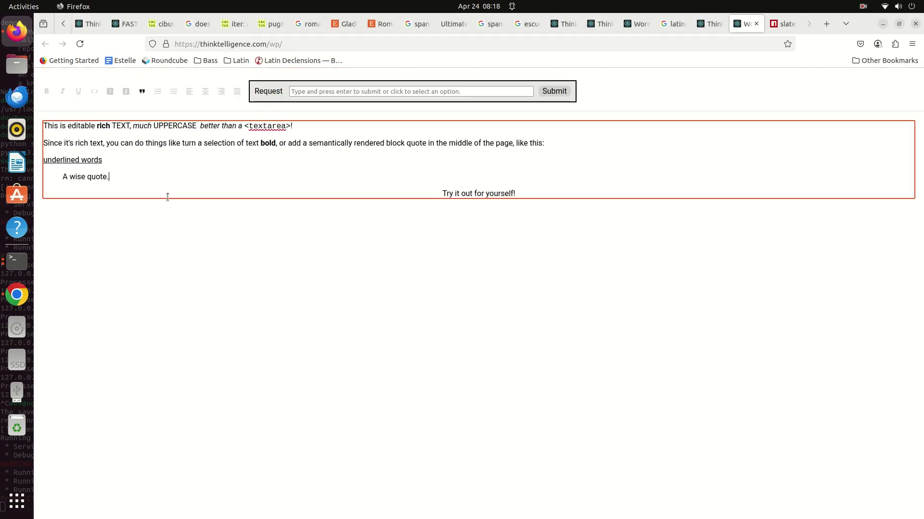
pyautogui.click(201, 158)
pyautogui.click(322, 125)
pyautogui.click(325, 91)
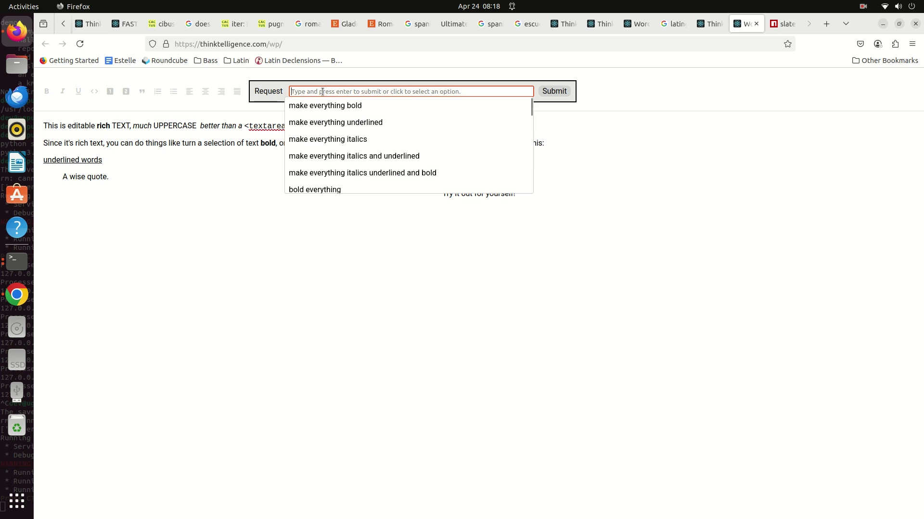
pyautogui.click(326, 106)
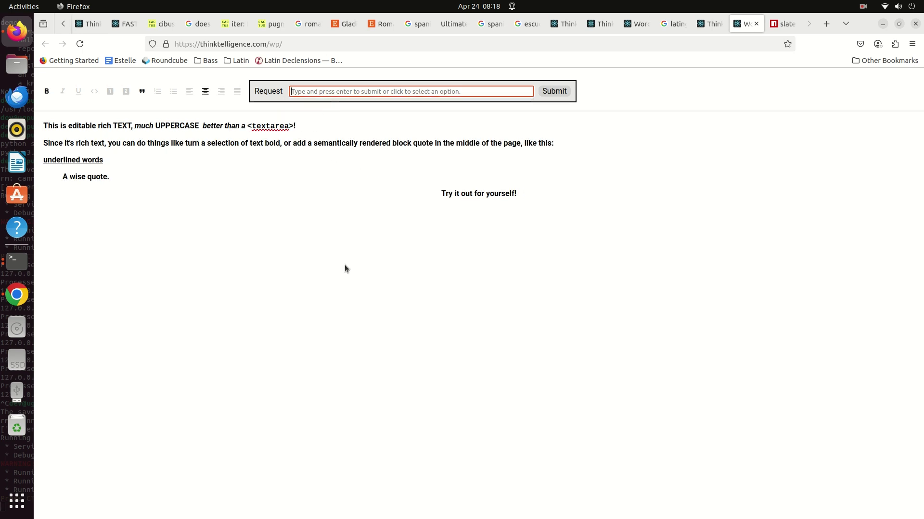
# Reload the page to reset the text and submit the suggested request "make everything italics underlined and bold"
pyautogui.hotkey('ctrl', 'l')
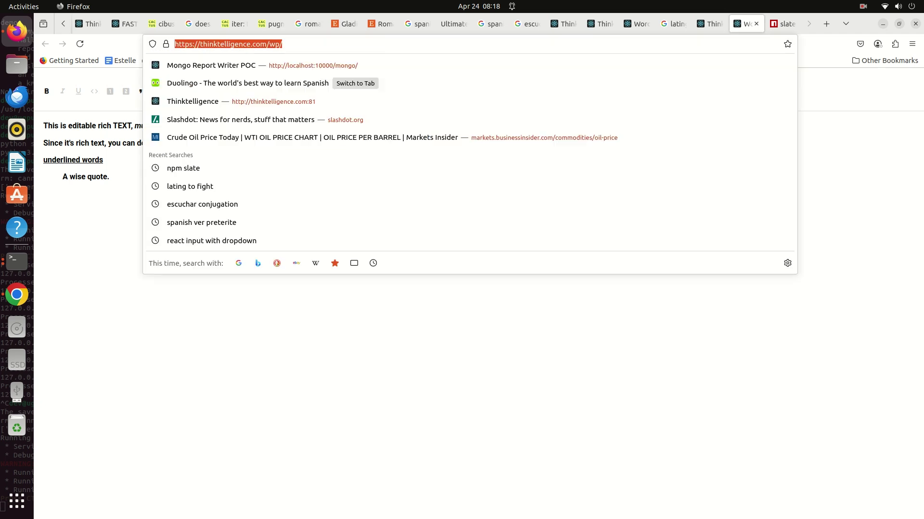
pyautogui.press('Return')
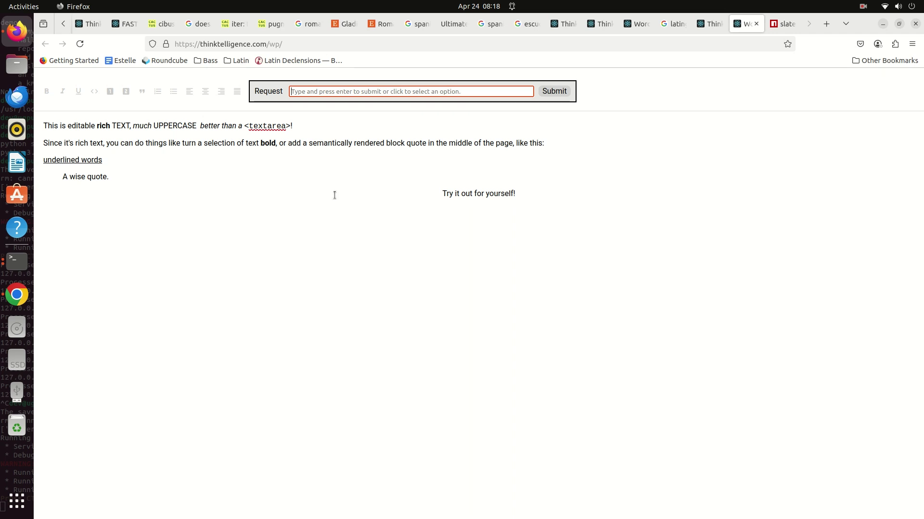
pyautogui.click(348, 91)
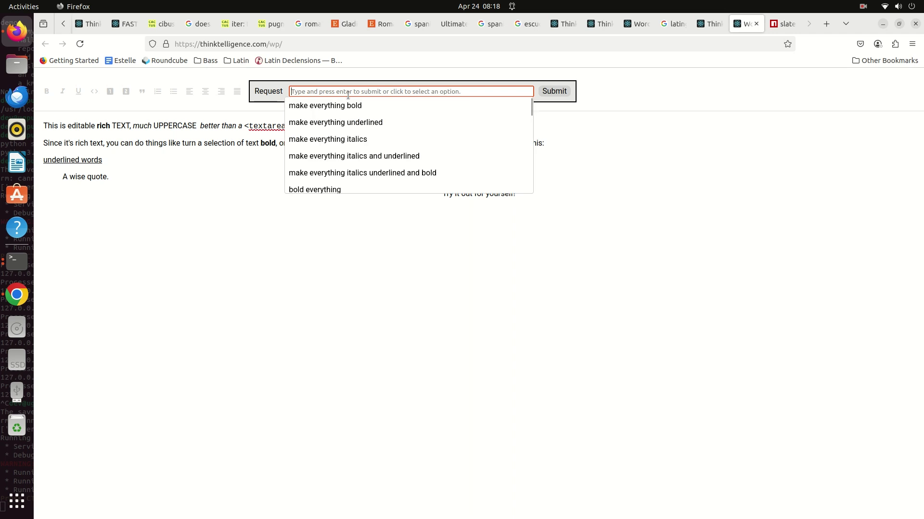
pyautogui.click(378, 182)
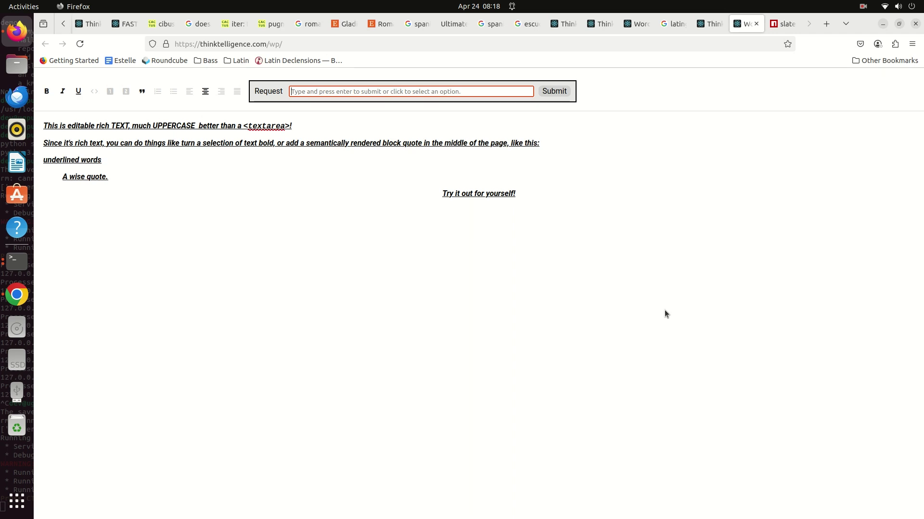
# Reload the page to reset the text and submit the suggested request "make the words that start with t bold"
pyautogui.hotkey('ctrl', 'l')
pyautogui.press('Return')
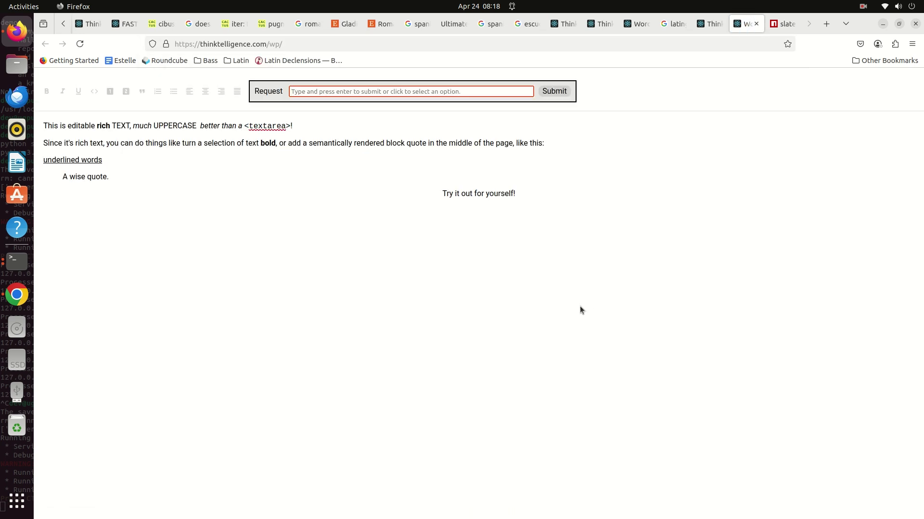
pyautogui.moveTo(77, 142); pyautogui.dragTo(170, 160)
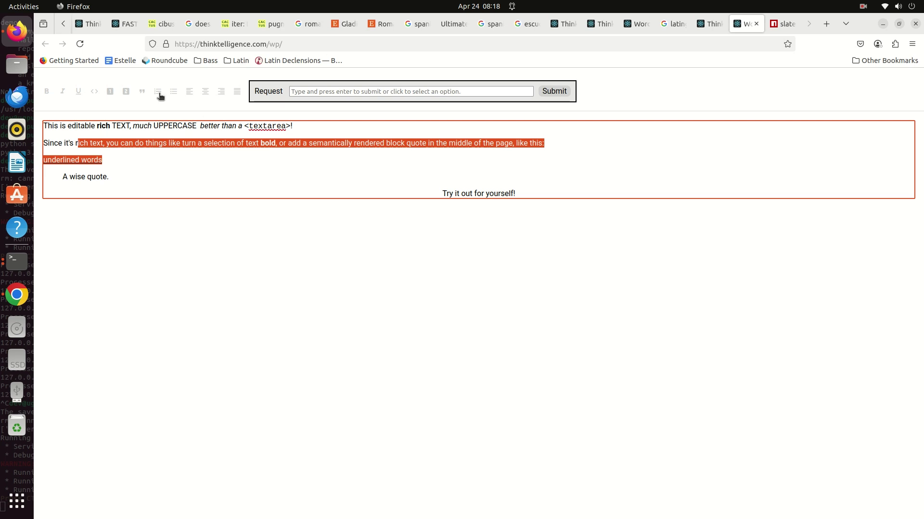
pyautogui.click(287, 158)
pyautogui.click(320, 92)
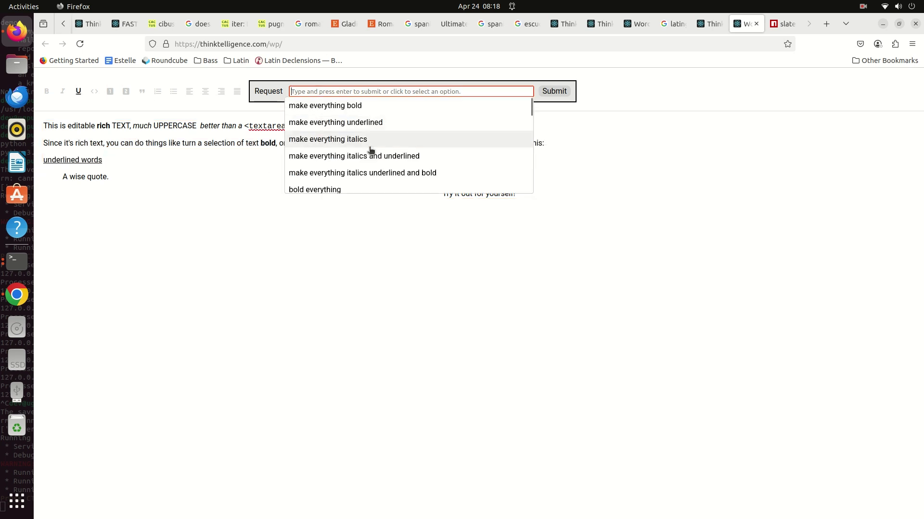
pyautogui.scroll(-3, 371, 150)
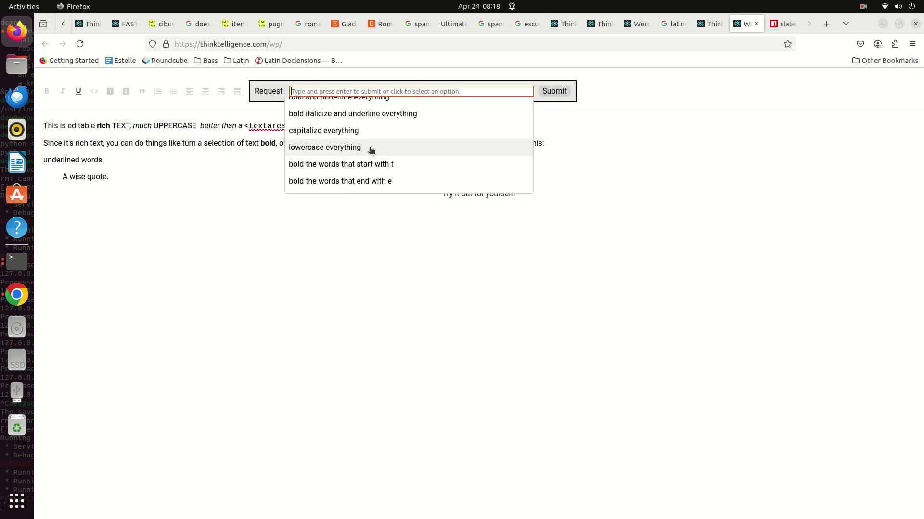
pyautogui.scroll(-2, 370, 150)
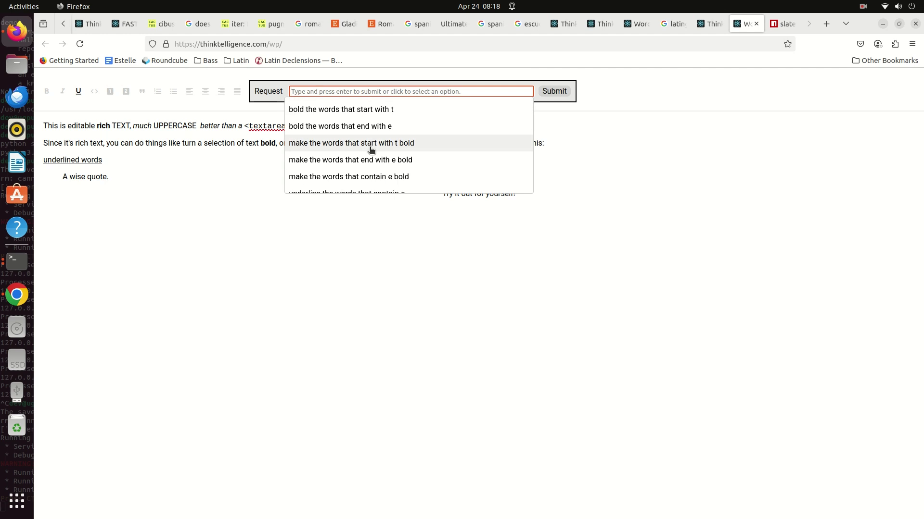
pyautogui.click(371, 150)
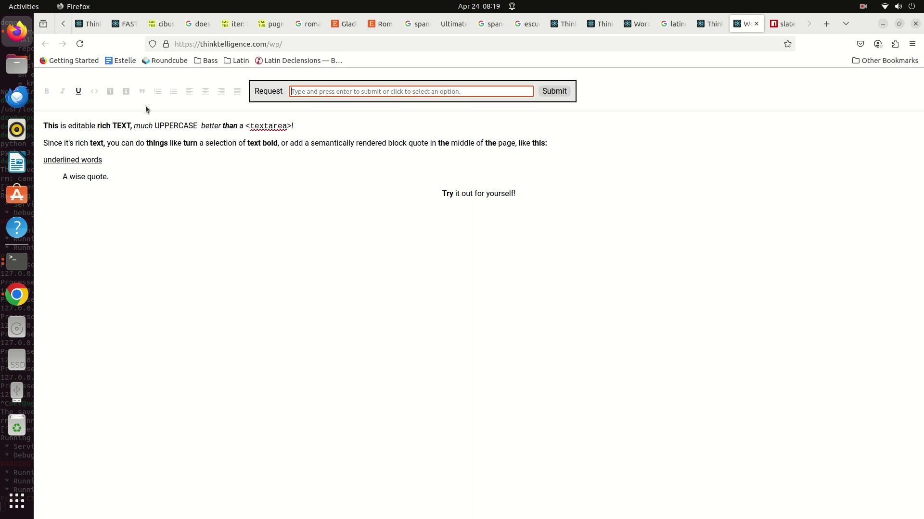
# Reload the page to reset the text and submit the suggested request "underline the 4th and 7th word"
pyautogui.click(343, 91)
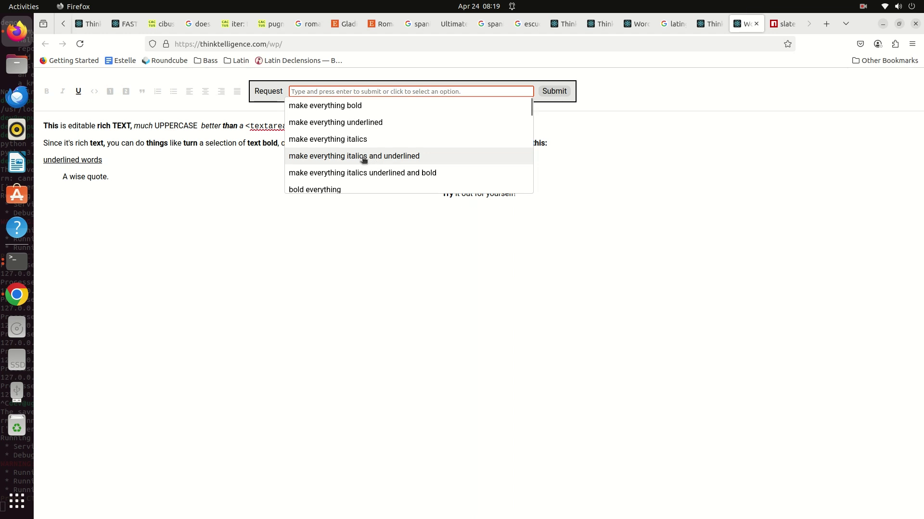
pyautogui.click(271, 212)
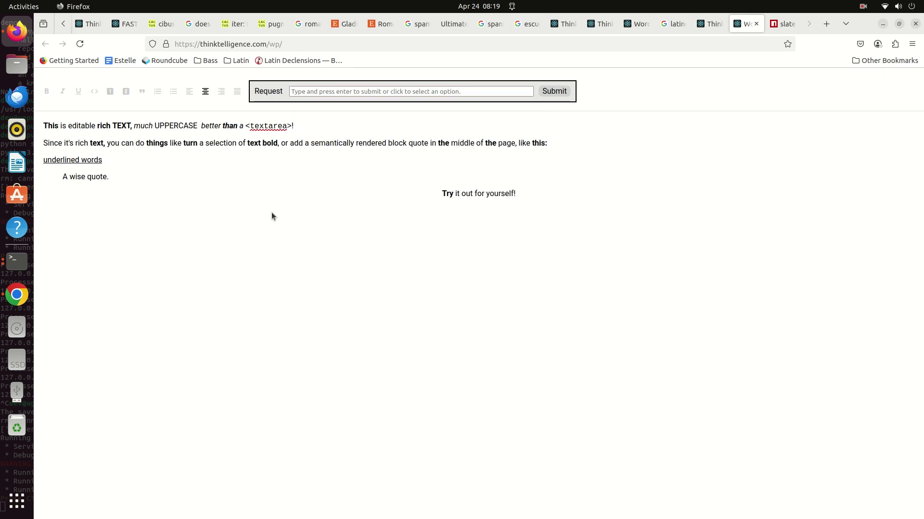
pyautogui.hotkey('ctrl', 'l')
pyautogui.press('Return')
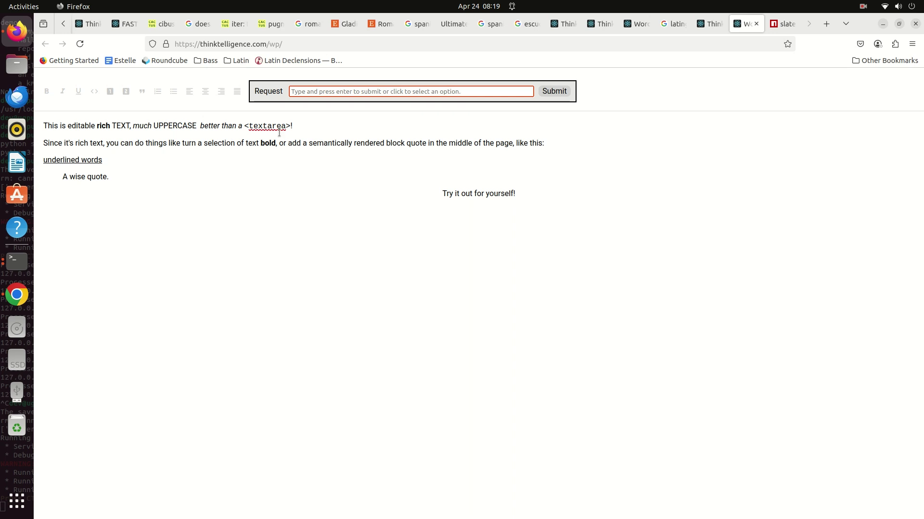
pyautogui.click(314, 91)
pyautogui.scroll(-10, 339, 163)
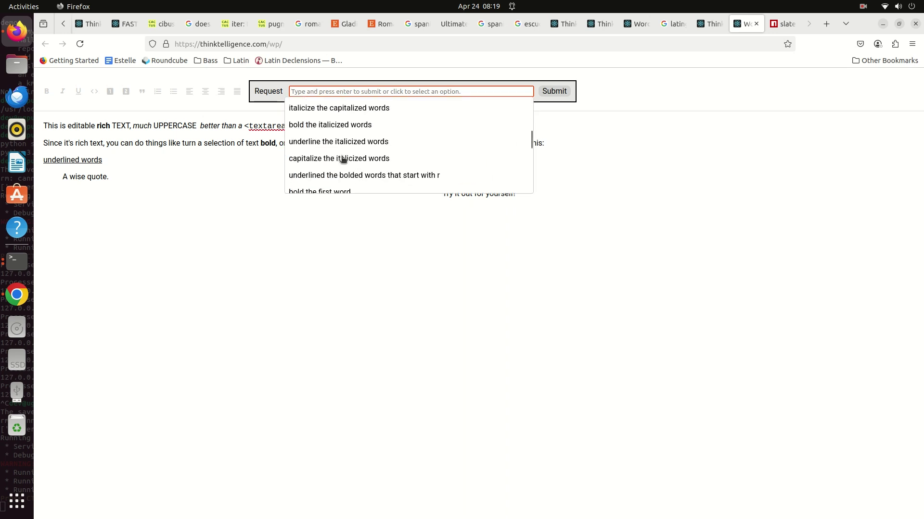
pyautogui.scroll(2, 342, 157)
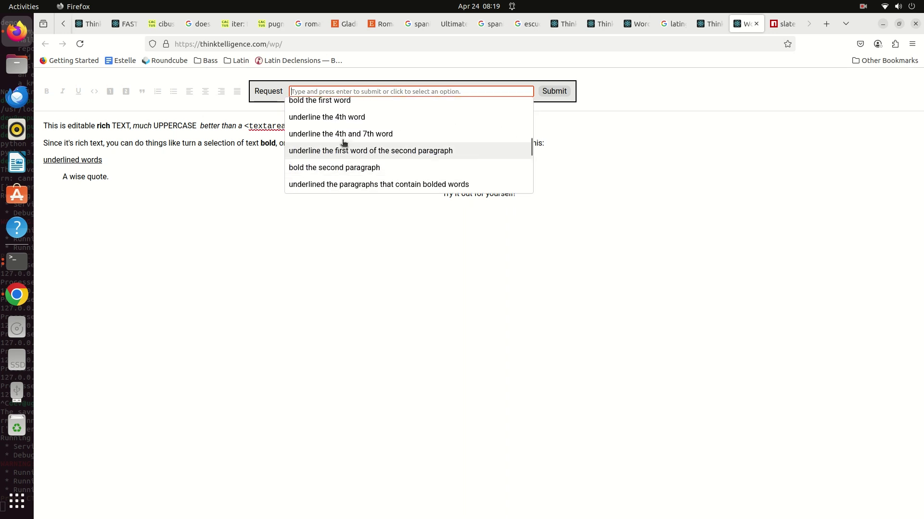
pyautogui.click(342, 137)
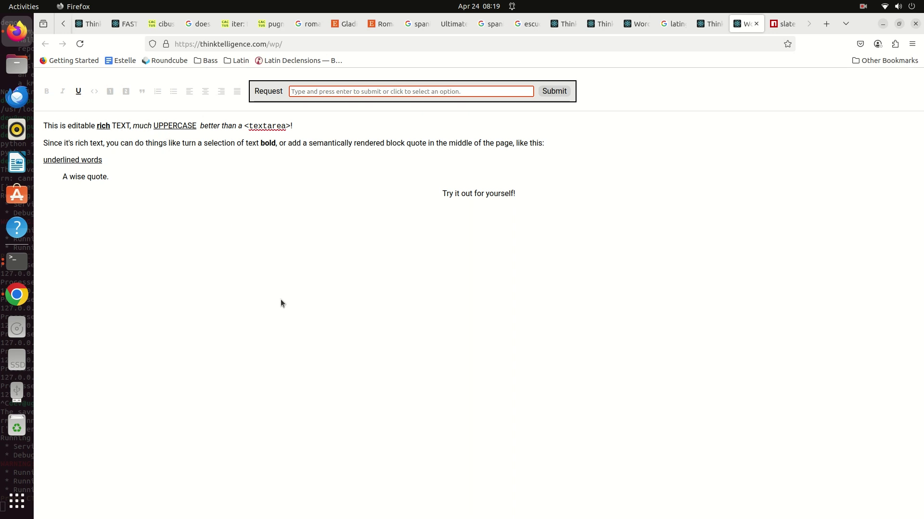
# Reload the page to reset the text and submit the suggested request "underline the words that contain e"
pyautogui.hotkey('ctrl', 'l')
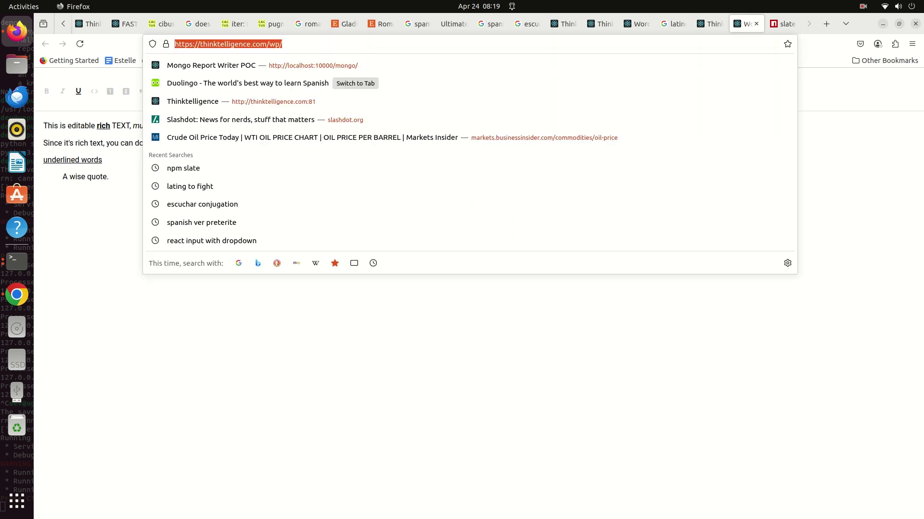
pyautogui.press('Return')
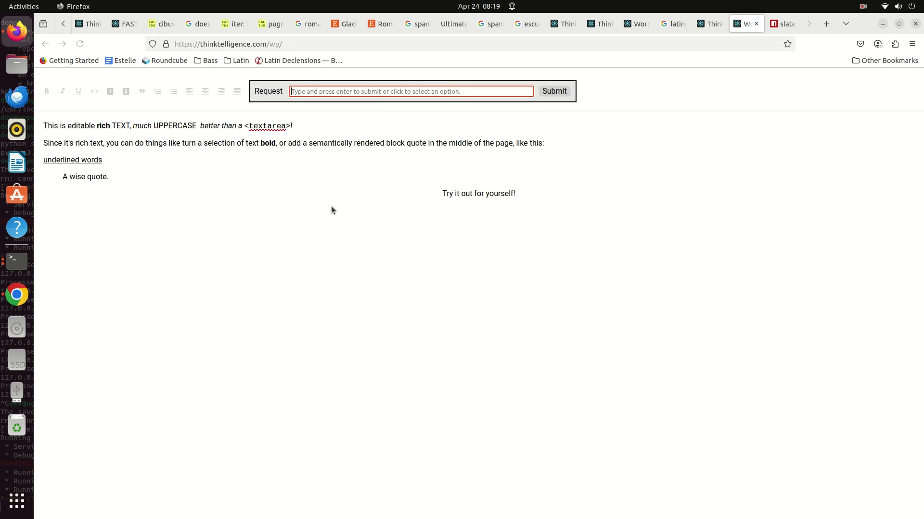
pyautogui.click(372, 92)
pyautogui.scroll(-5, 392, 174)
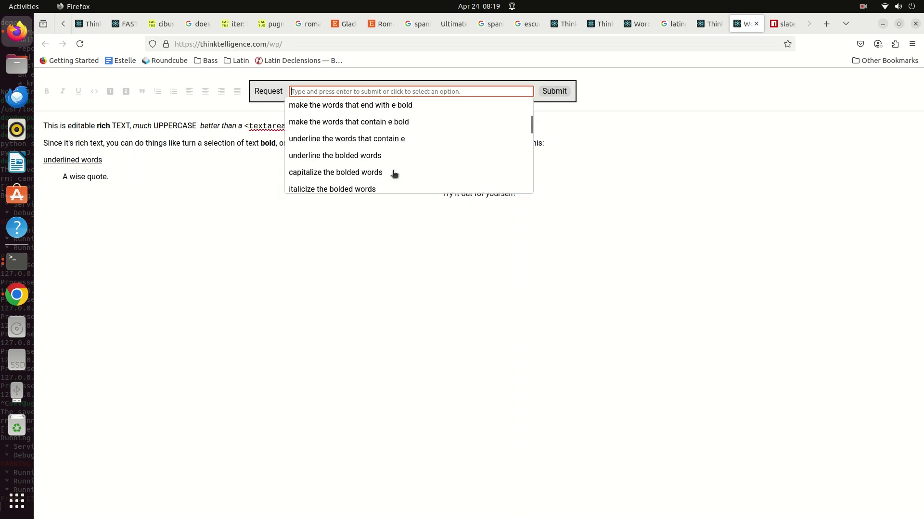
pyautogui.scroll(2, 395, 174)
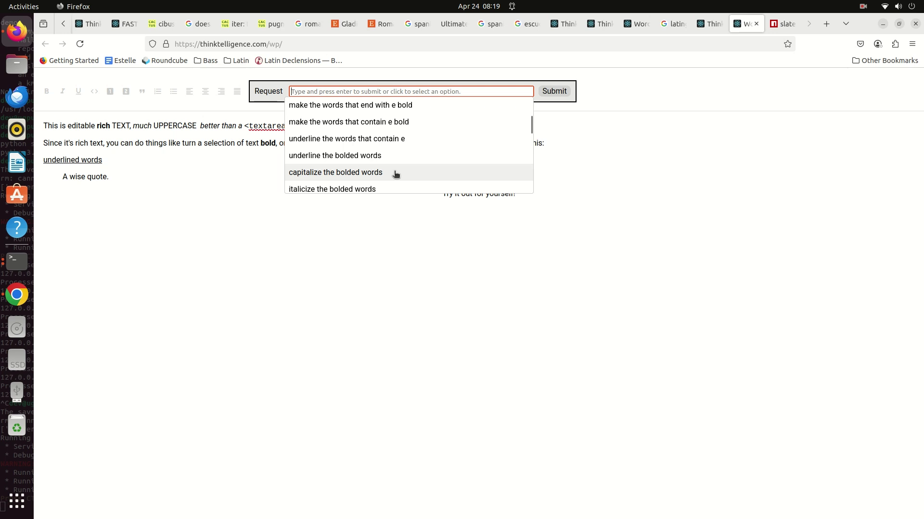
pyautogui.click(397, 140)
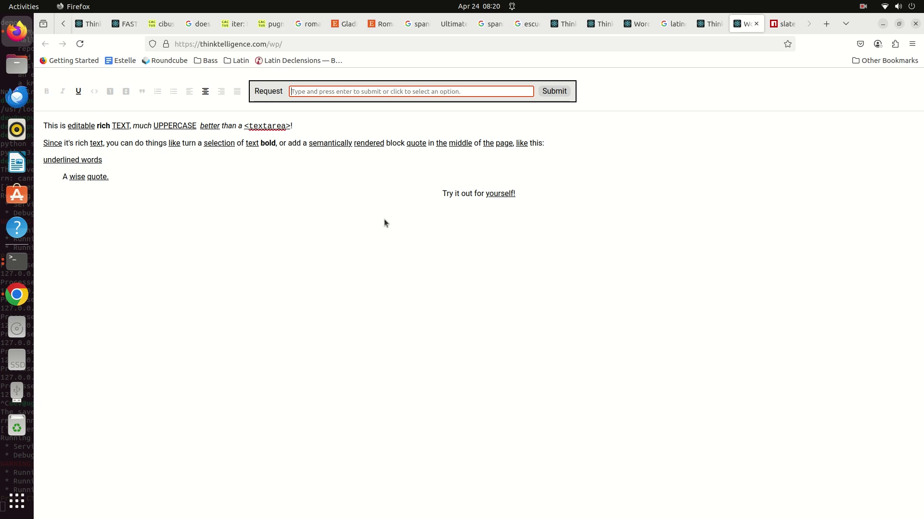
# Reload the page to reset the text and submit the suggested request "bold the third letter of the second paragraph"
pyautogui.hotkey('ctrl', 'l')
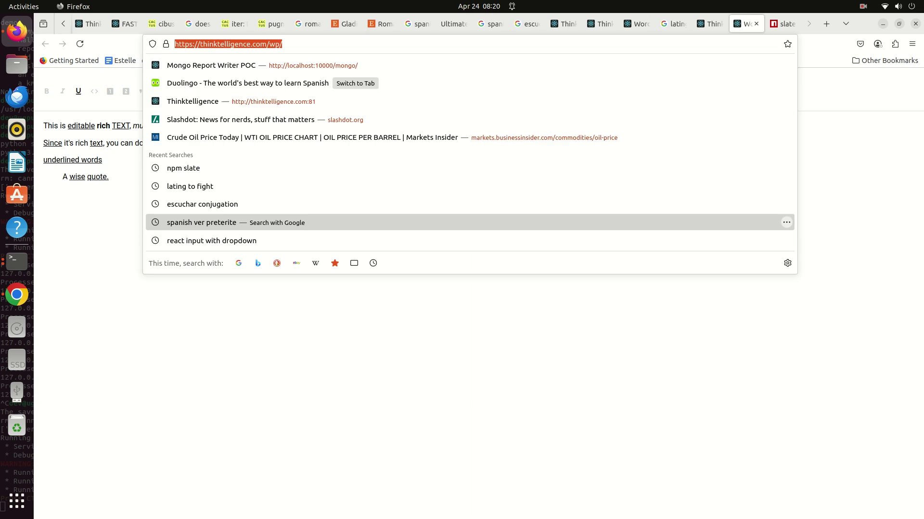
pyautogui.press('Return')
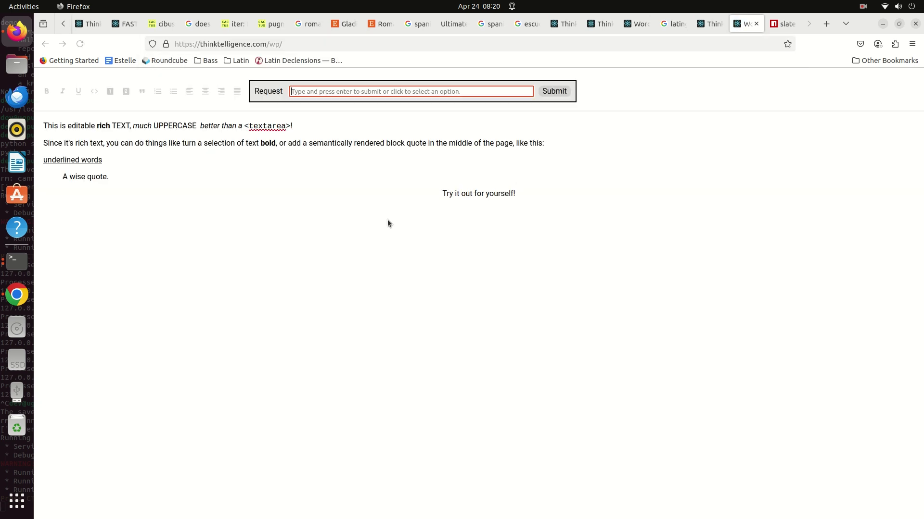
pyautogui.click(381, 94)
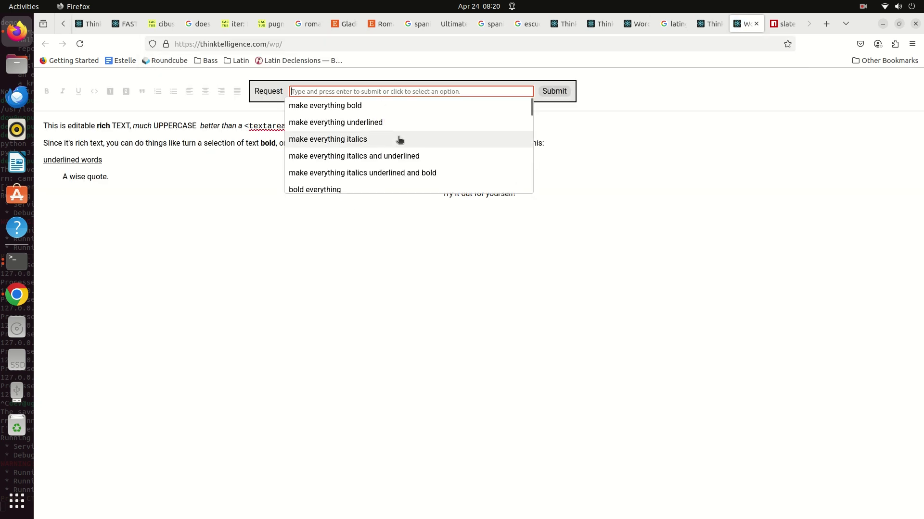
pyautogui.scroll(-5, 398, 140)
pyautogui.scroll(-3, 399, 140)
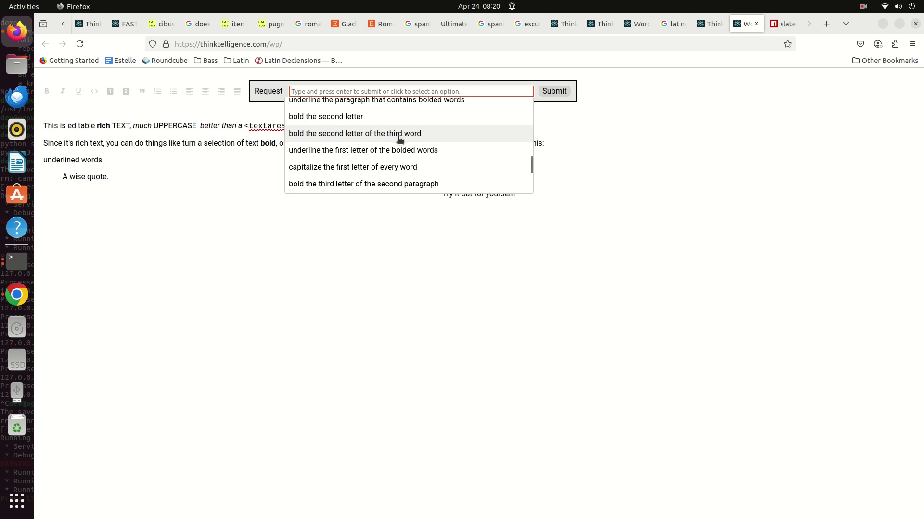
pyautogui.click(417, 184)
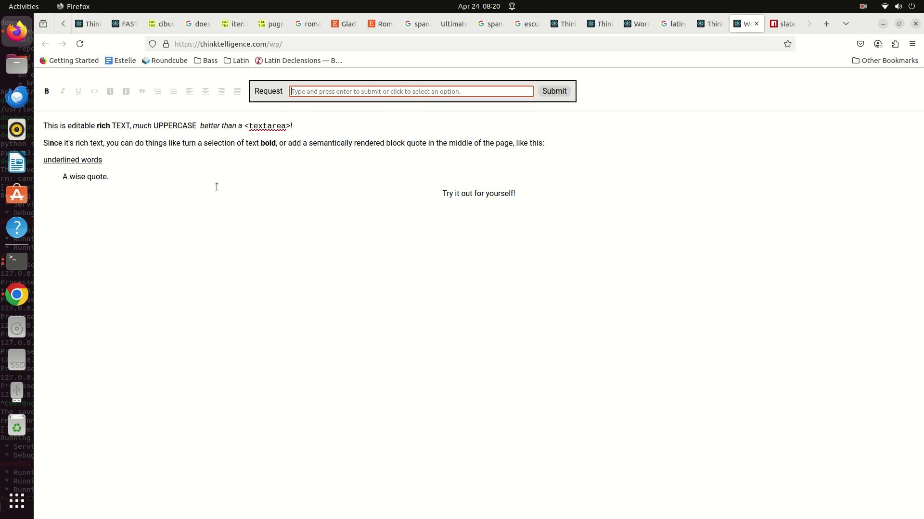
# Open thinktelligence.com in a new browser tab and go to its KMS page
pyautogui.hotkey('ctrl', 't')
pyautogui.write('thi')
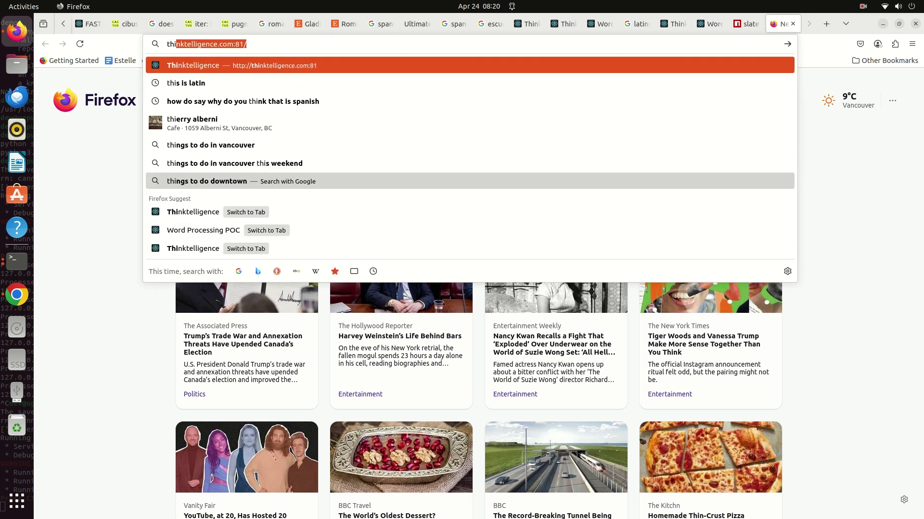
pyautogui.write('nktelligence.com')
pyautogui.press('Return')
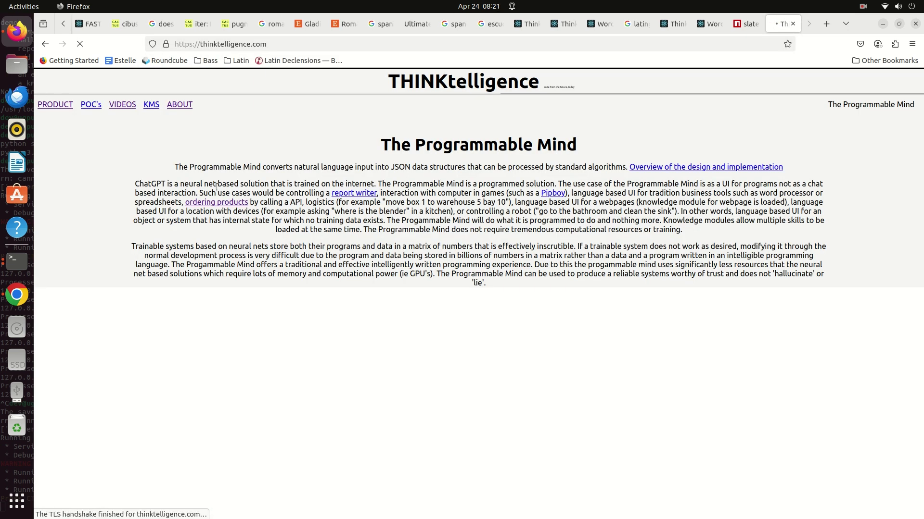
pyautogui.click(147, 104)
# Expand the wp (Word processor) module under Fun and review its sample utterances and initial knowledge
pyautogui.scroll(-5, 335, 262)
pyautogui.scroll(-1, 335, 262)
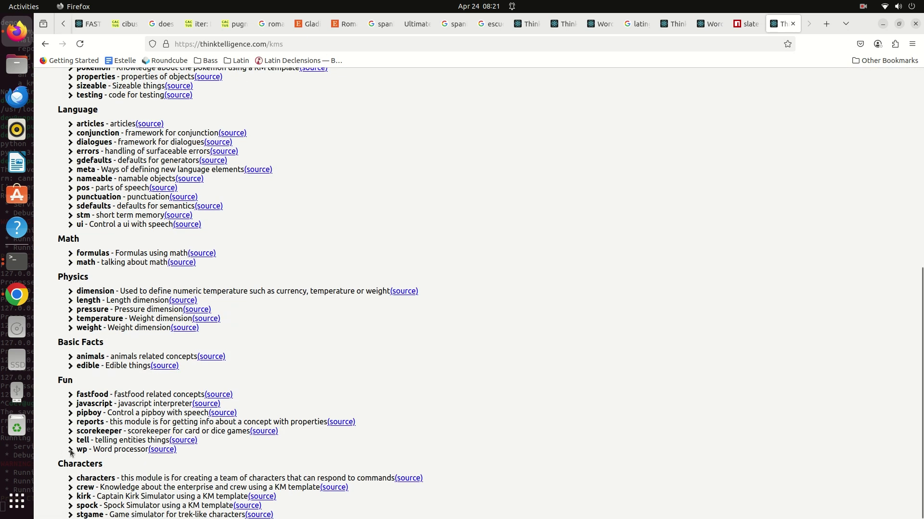
pyautogui.click(71, 452)
pyautogui.scroll(-6, 418, 310)
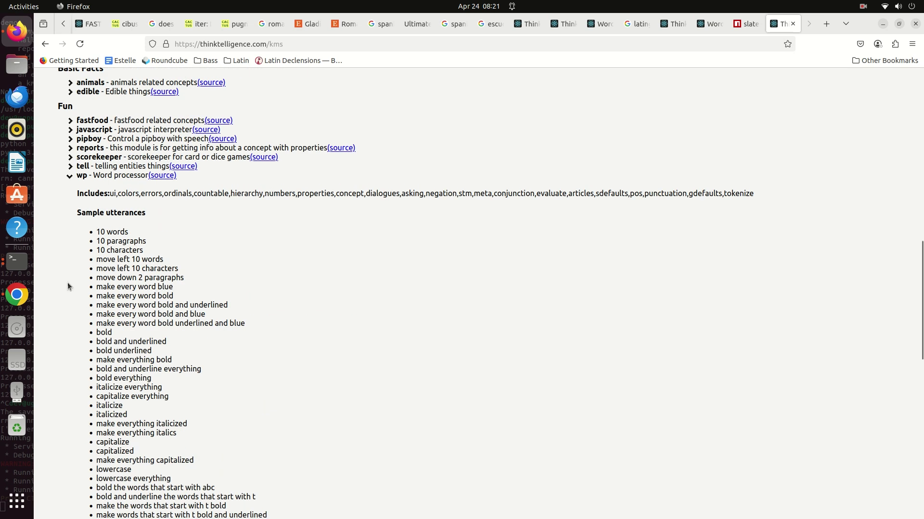
pyautogui.scroll(-12, 209, 311)
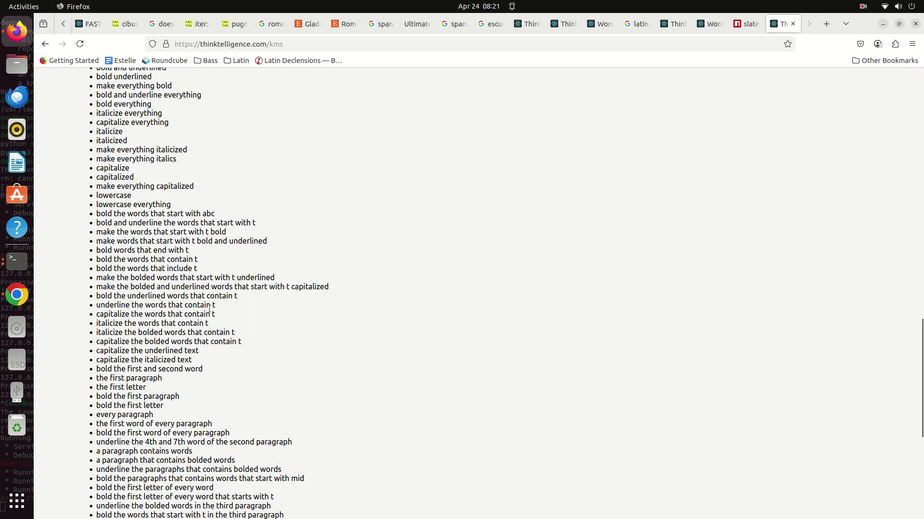
pyautogui.scroll(6, 209, 312)
pyautogui.scroll(-6, 159, 253)
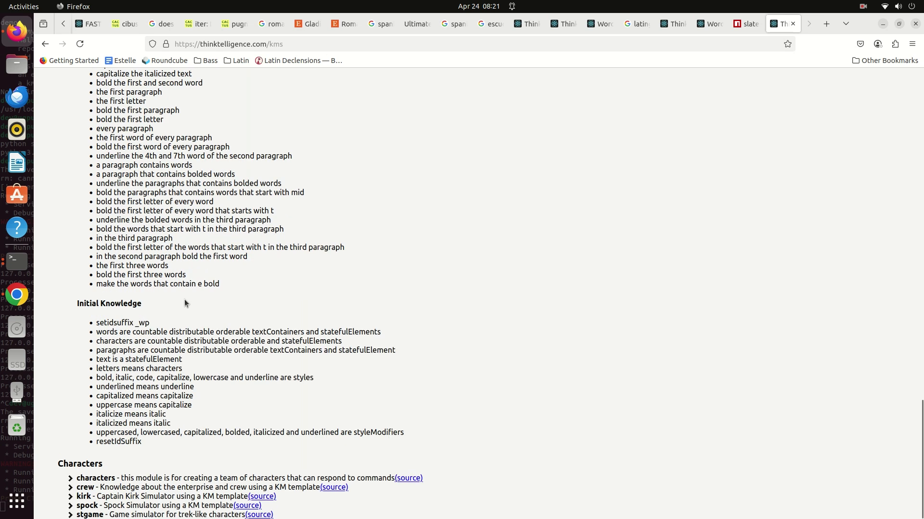
pyautogui.scroll(8, 186, 303)
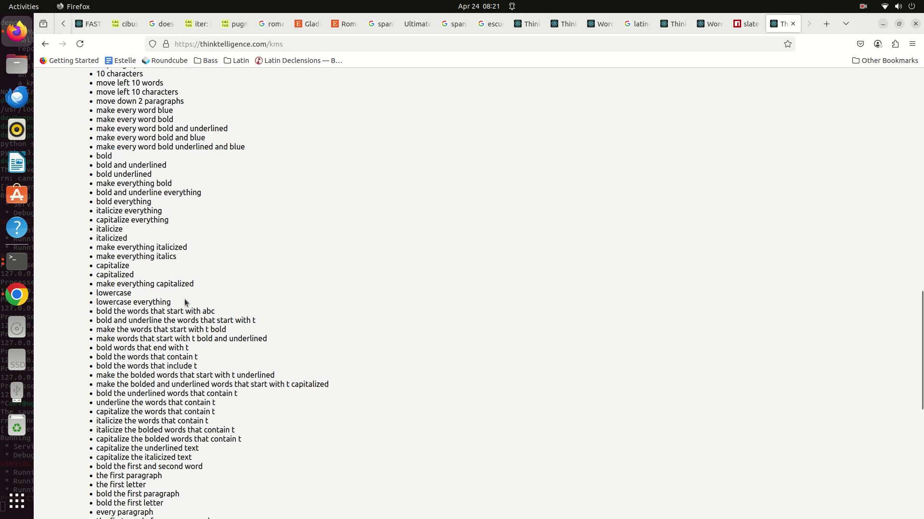
pyautogui.scroll(7, 185, 303)
# Open the source of the wp module on GitHub and skim wp.js through to its end
pyautogui.click(161, 329)
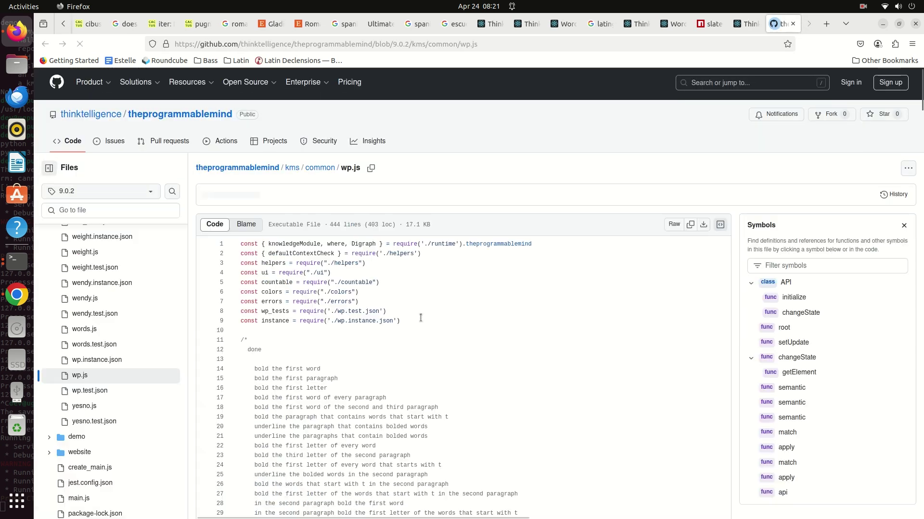
pyautogui.scroll(-20, 421, 318)
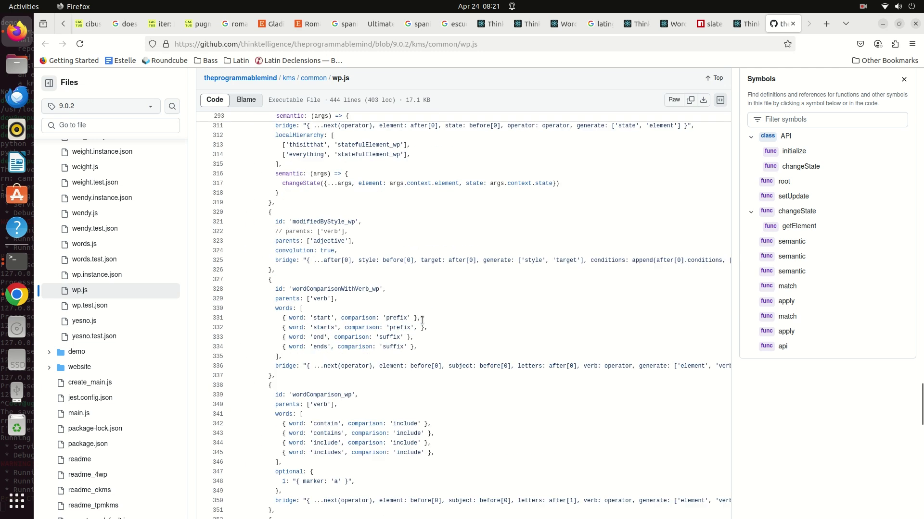
pyautogui.scroll(-20, 421, 320)
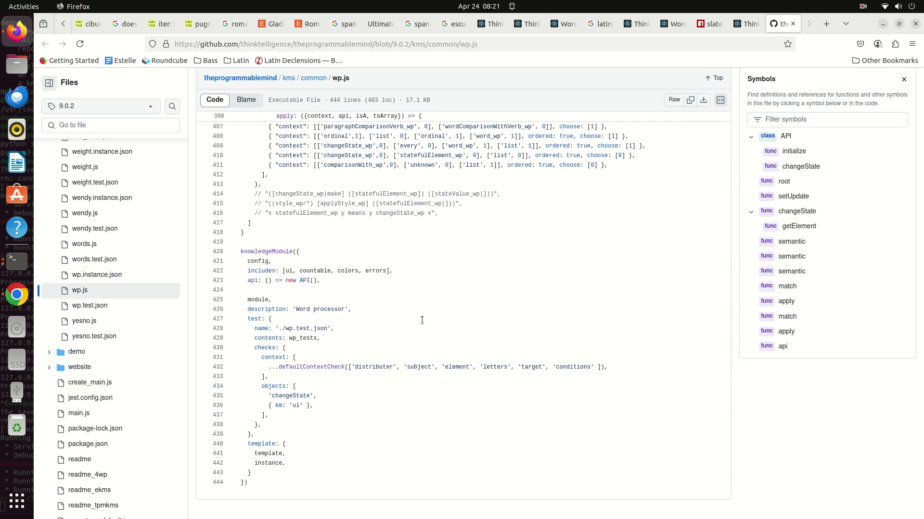
pyautogui.press('Home')
pyautogui.scroll(-10, 428, 332)
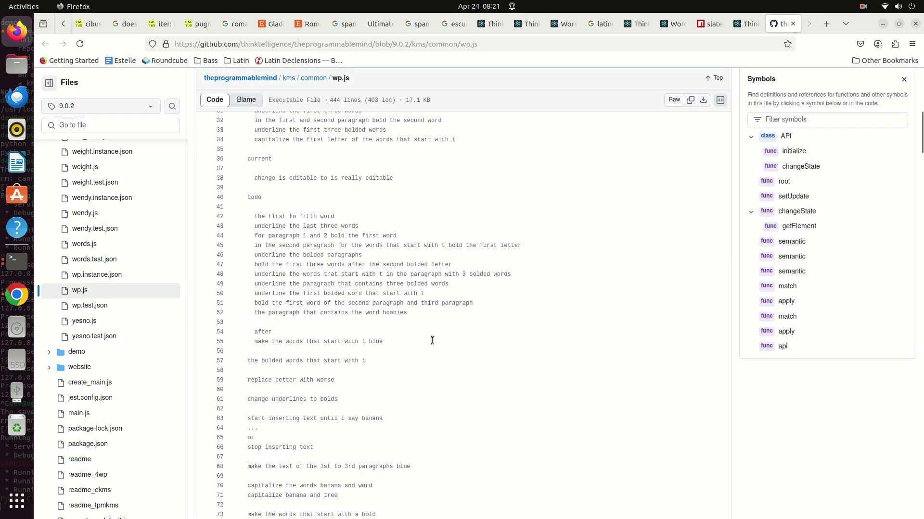
pyautogui.scroll(-14, 425, 332)
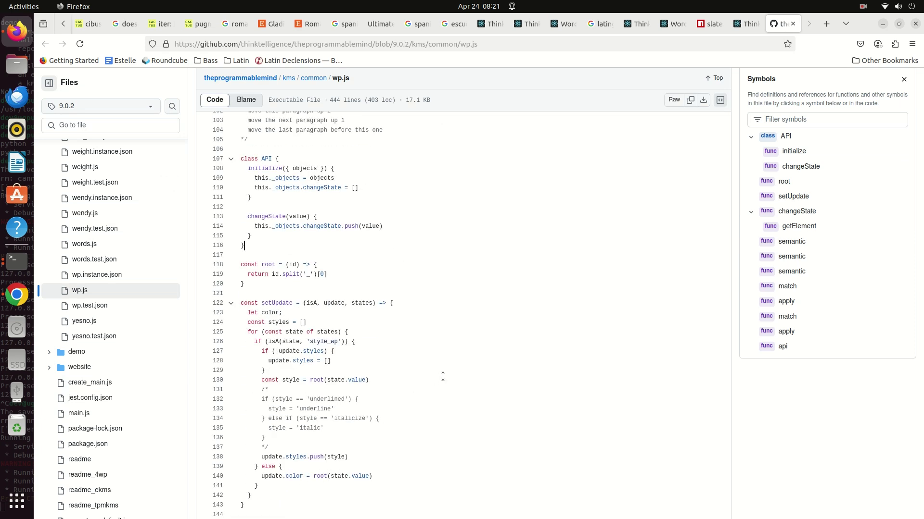
pyautogui.scroll(-7, 390, 315)
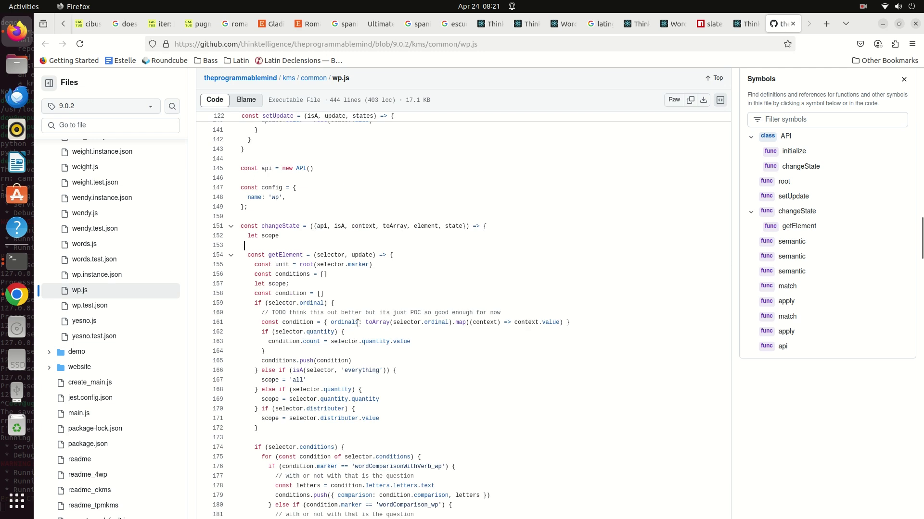
pyautogui.scroll(7, 358, 323)
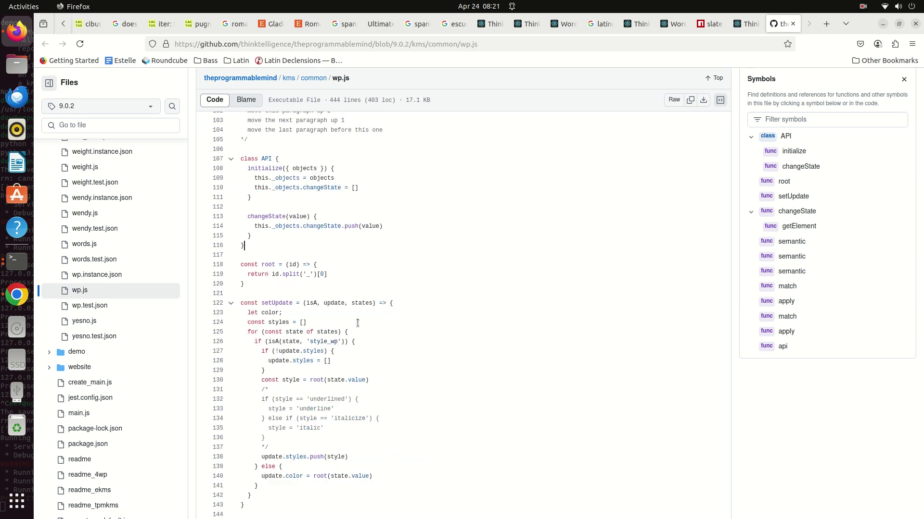
pyautogui.scroll(-20, 358, 323)
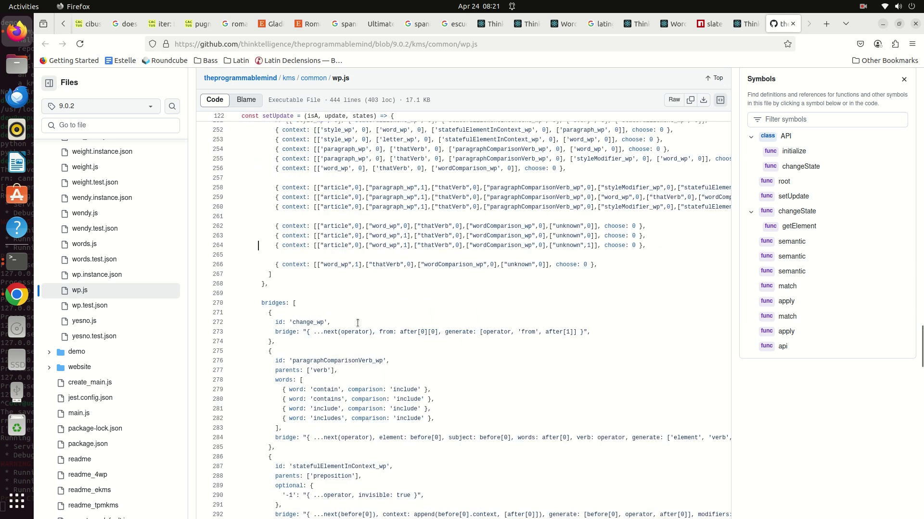
pyautogui.hotkey('ctrl', 'End')
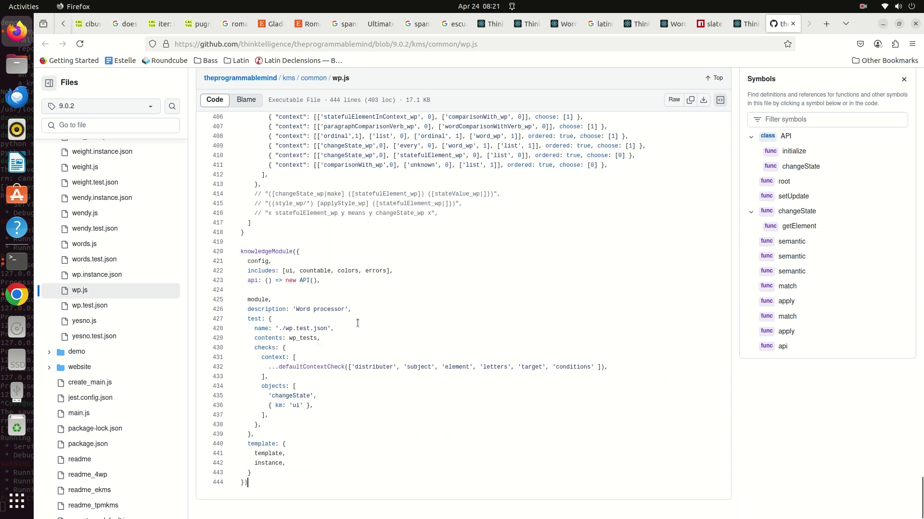
# Go through wp.js again from its beginning, examining the API class and the setUpdate function
pyautogui.hotkey('ctrl', 'Home')
pyautogui.press('pagedown')
pyautogui.press('pagedown')
pyautogui.press('pagedown')
pyautogui.press('Down')
pyautogui.press('Down')
pyautogui.press('Down')
pyautogui.press('Down')
pyautogui.press('Down')
pyautogui.press('Down')
pyautogui.press('Down')
pyautogui.press('Down')
pyautogui.press('Down')
pyautogui.press('Down')
pyautogui.press('Down')
pyautogui.press('Down')
pyautogui.press('Down')
pyautogui.press('Down')
pyautogui.press('Down')
pyautogui.press('Down')
pyautogui.press('Down')
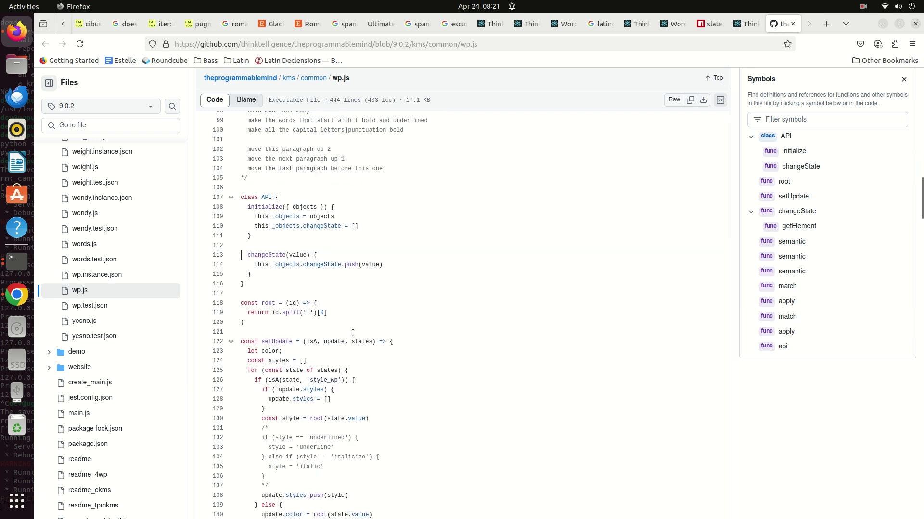
pyautogui.press('Down')
pyautogui.press('Down')
pyautogui.press('Down')
pyautogui.press('Down')
pyautogui.press('Down')
pyautogui.press('Down')
pyautogui.press('Down')
pyautogui.press('Down')
pyautogui.press('Down')
pyautogui.press('Down')
pyautogui.press('Down')
pyautogui.press('Down')
pyautogui.press('Down')
pyautogui.press('Down')
pyautogui.press('Down')
pyautogui.press('Down')
pyautogui.press('Down')
pyautogui.press('Down')
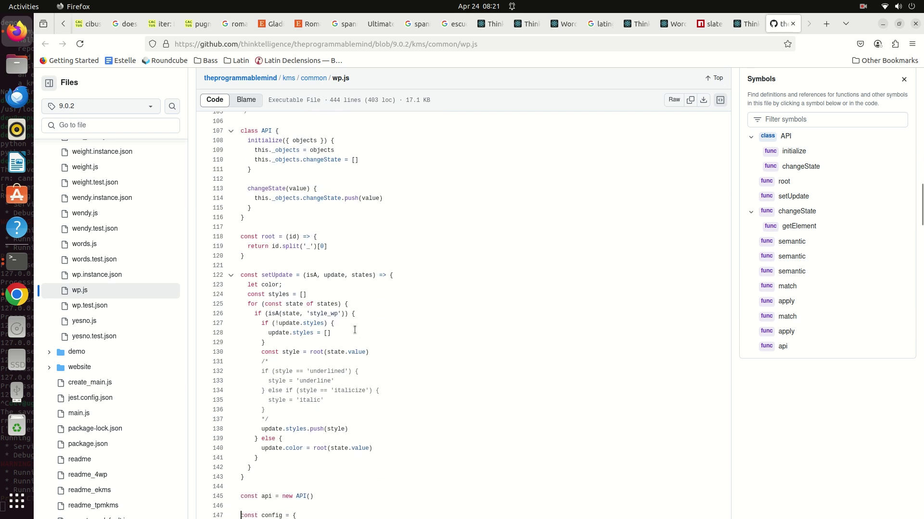
# Revisit the word processor demo page, then return to the KMS page to view the wp module's sample utterances
pyautogui.click(747, 23)
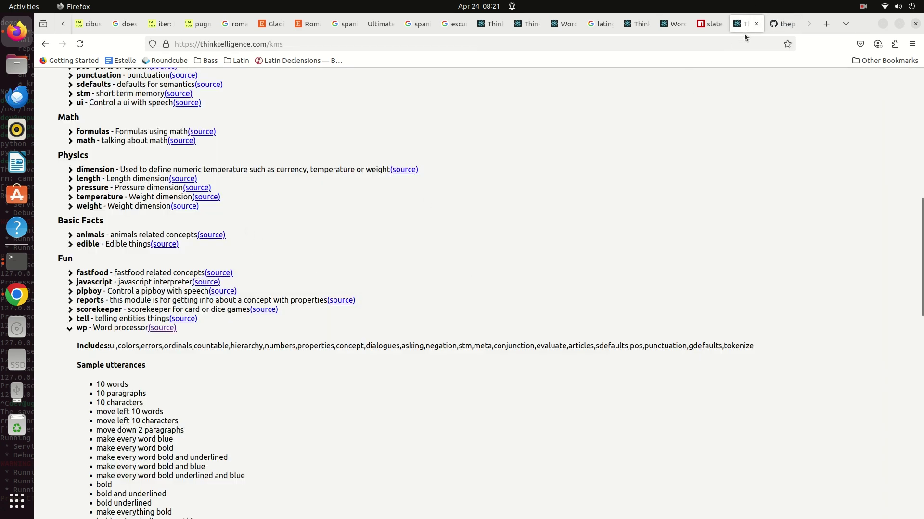
pyautogui.click(677, 27)
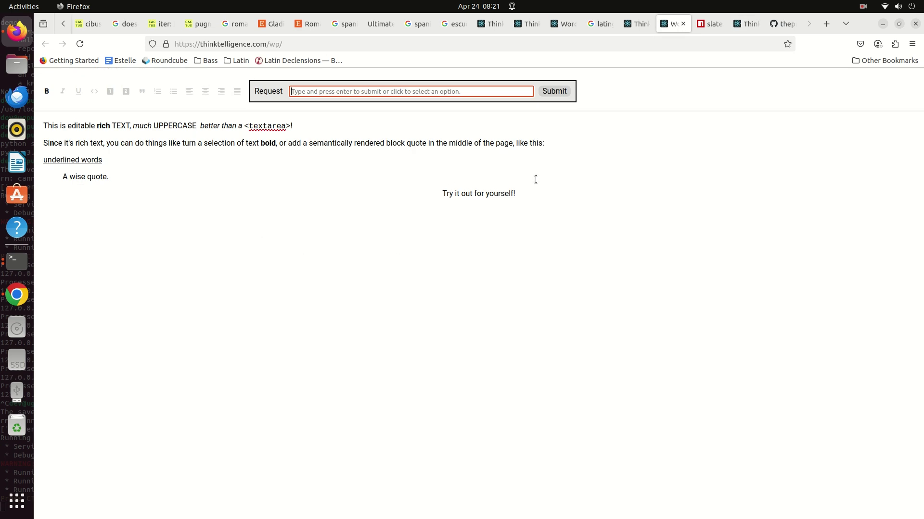
pyautogui.click(747, 25)
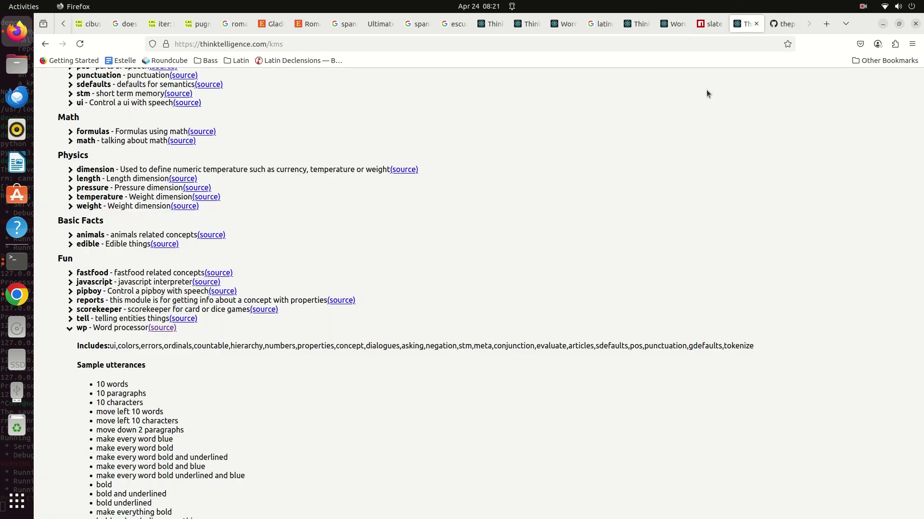
pyautogui.scroll(-3, 189, 376)
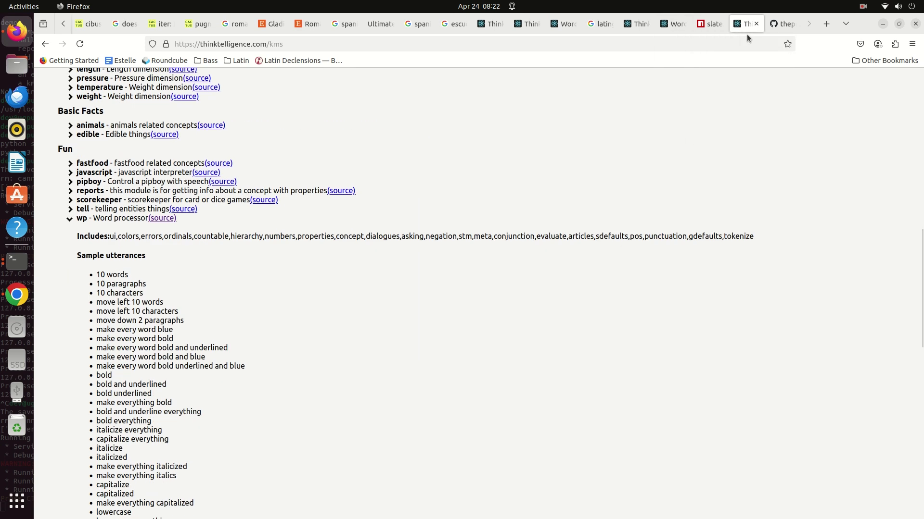
# Switch back to the wp.js source on GitHub and highlight the code from class API through the setUpdate function
pyautogui.moveTo(708, 32)
pyautogui.click(776, 24)
pyautogui.scroll(-20, 455, 337)
pyautogui.scroll(20, 455, 334)
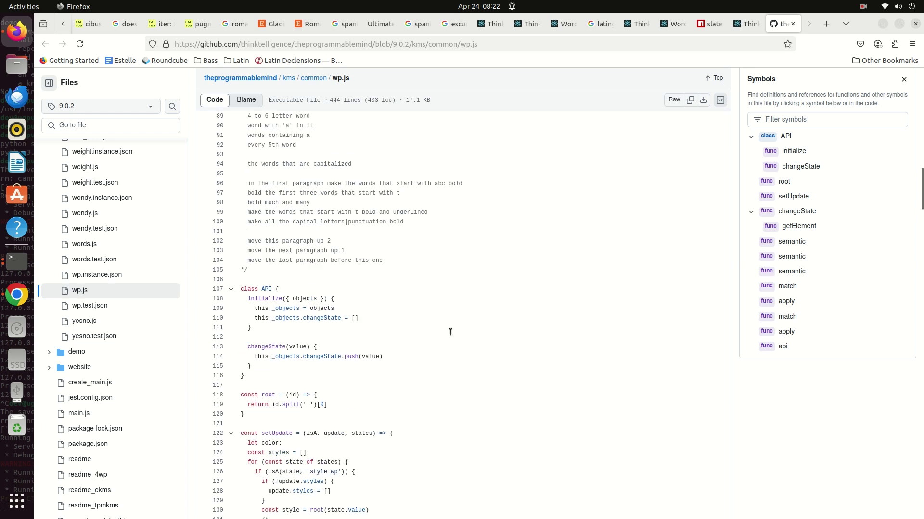
pyautogui.scroll(-2, 450, 332)
pyautogui.moveTo(241, 179); pyautogui.dragTo(389, 500)
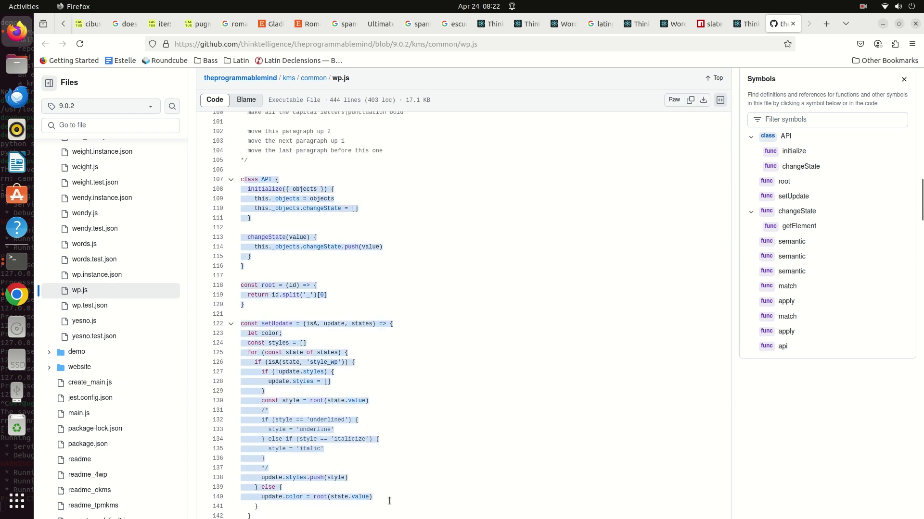
pyautogui.scroll(-2, 390, 496)
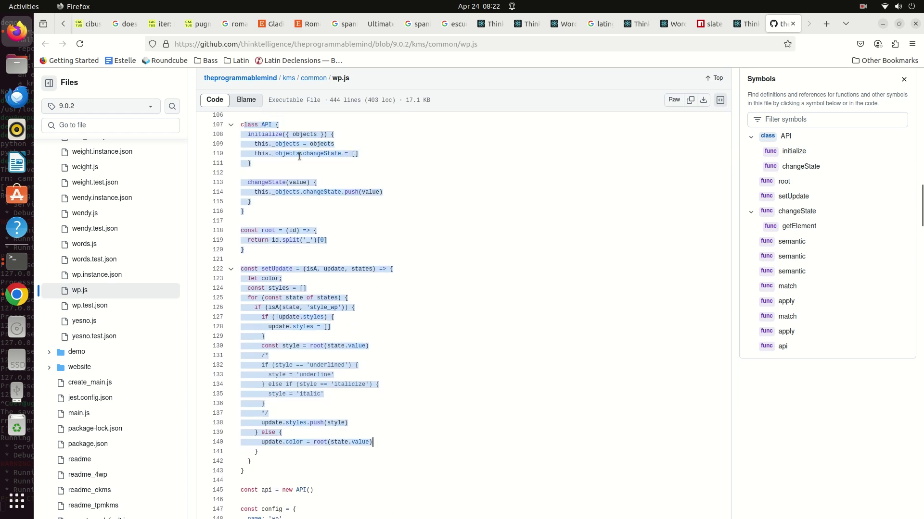
pyautogui.keyDown('shift'); pyautogui.click(337, 483); pyautogui.keyUp('shift')
# Revisit the word processor demo, then open thinktelligence.com in a new browser tab and display its list of POCs
pyautogui.click(666, 23)
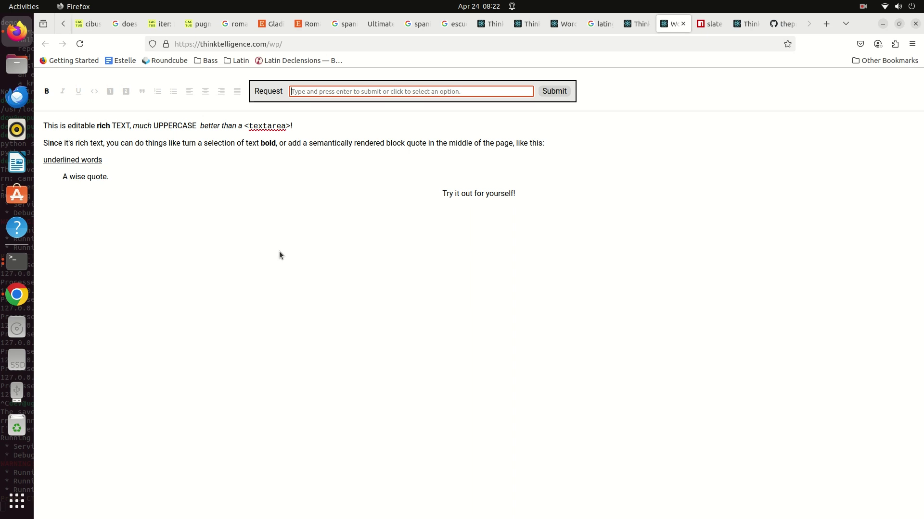
pyautogui.hotkey('ctrl', 't')
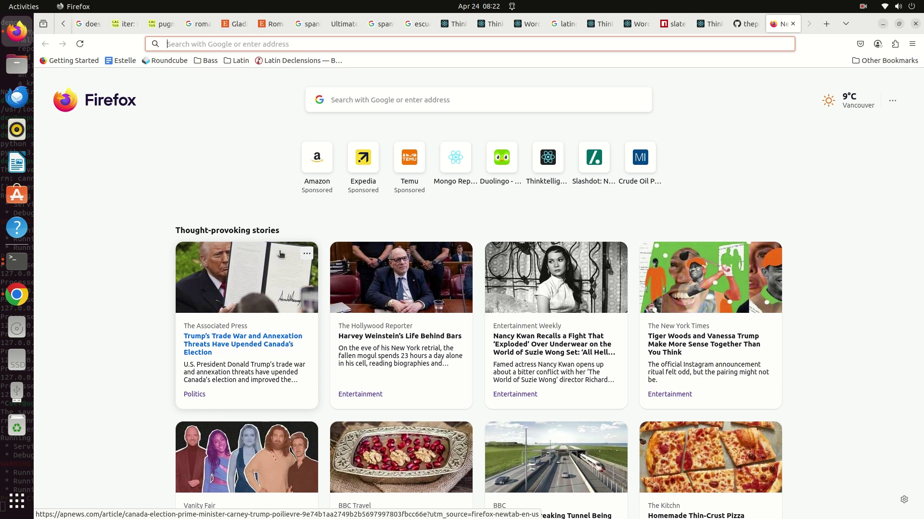
pyautogui.write('thinktelligence.com')
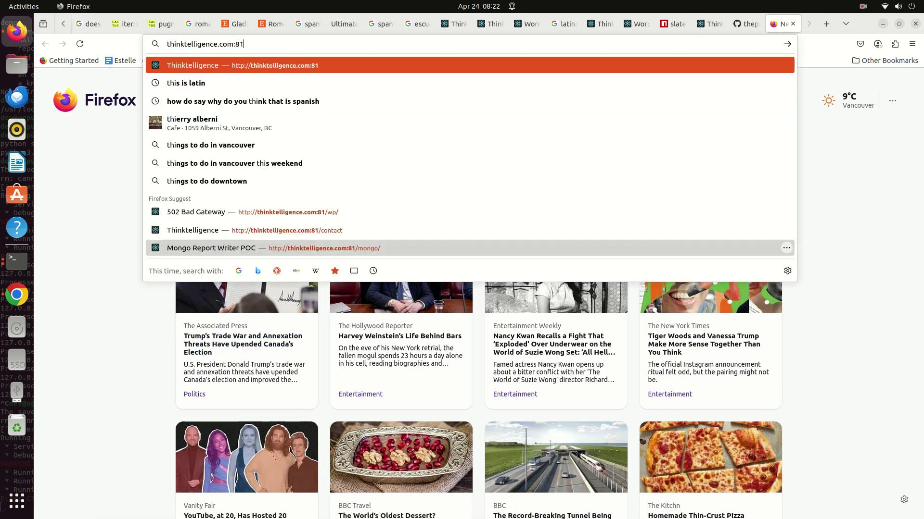
pyautogui.press('Return')
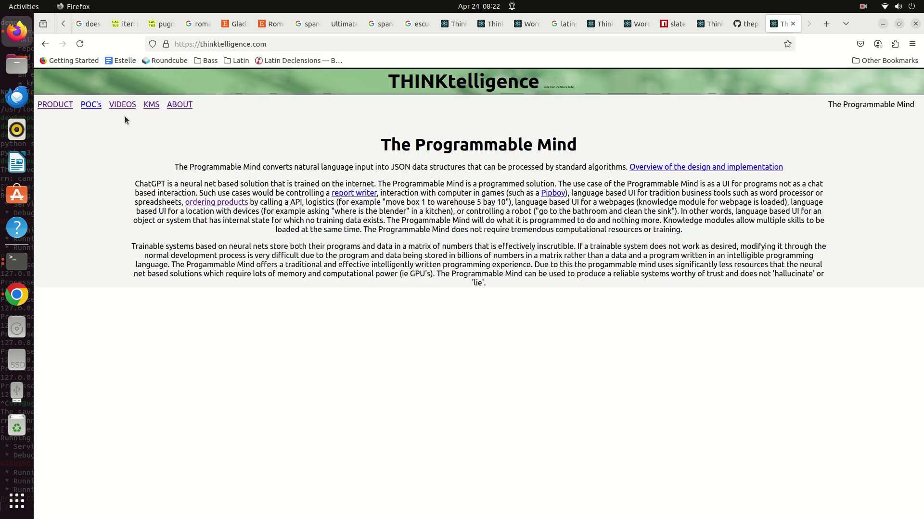
pyautogui.moveTo(93, 108)
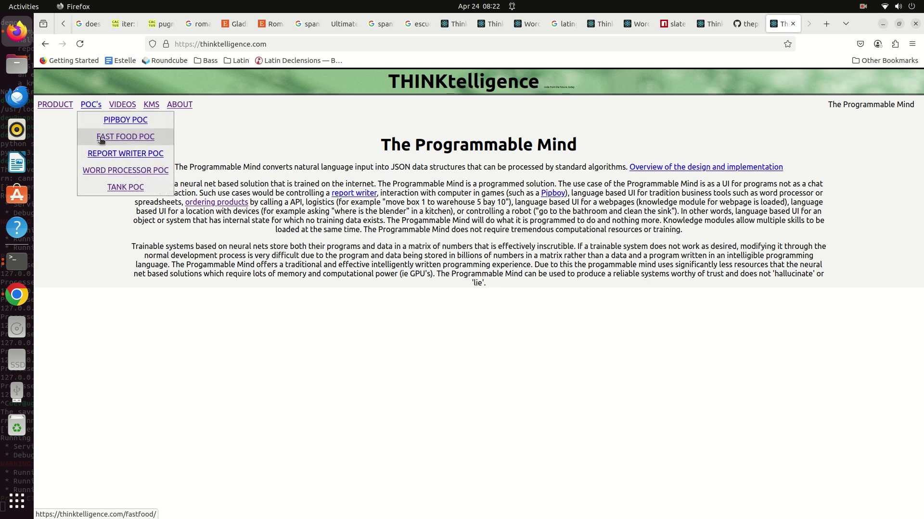
# Open the fast food POC and follow its integration tests link to GitHub, ending at the root of the entodicton repository
pyautogui.click(99, 137)
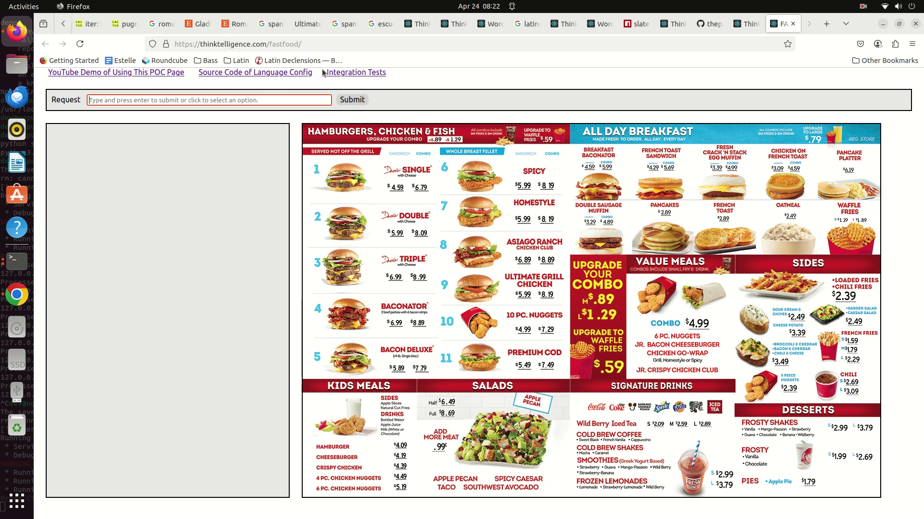
pyautogui.click(343, 73)
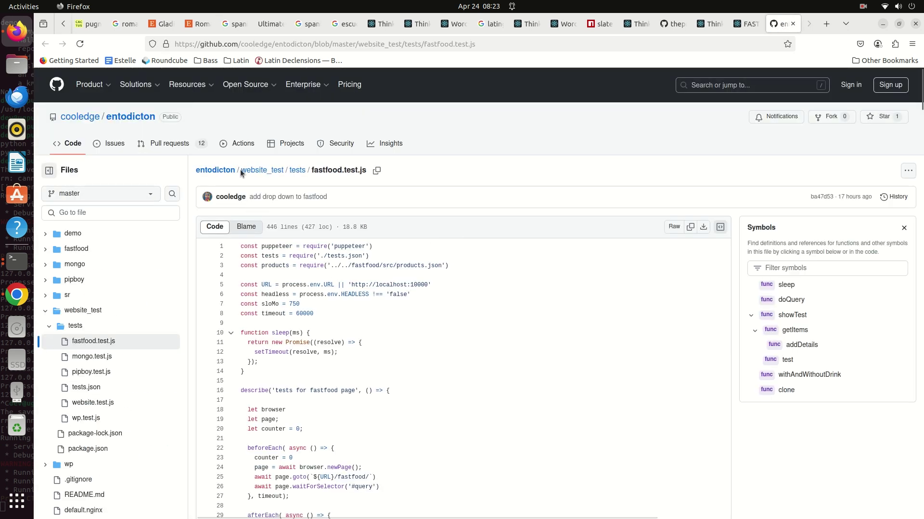
pyautogui.click(230, 171)
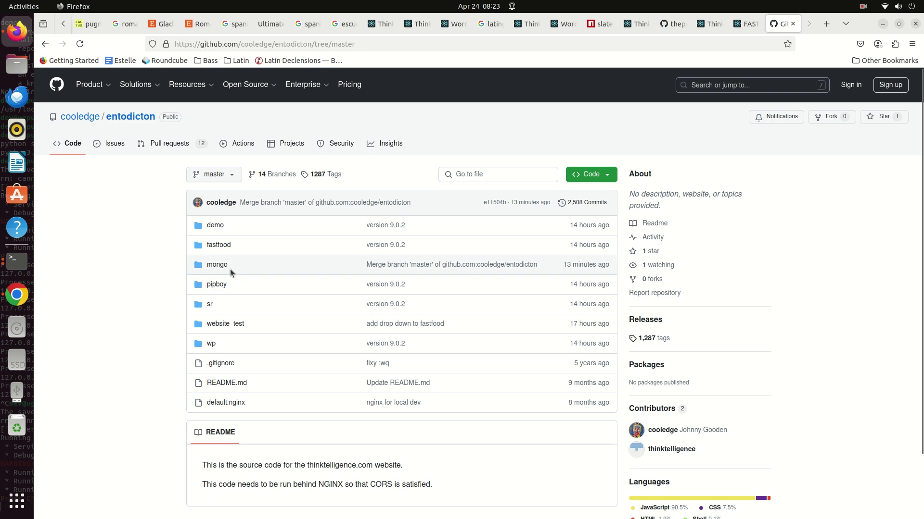
# Open the API.js source file in the repository's wp/src folder
pyautogui.click(215, 345)
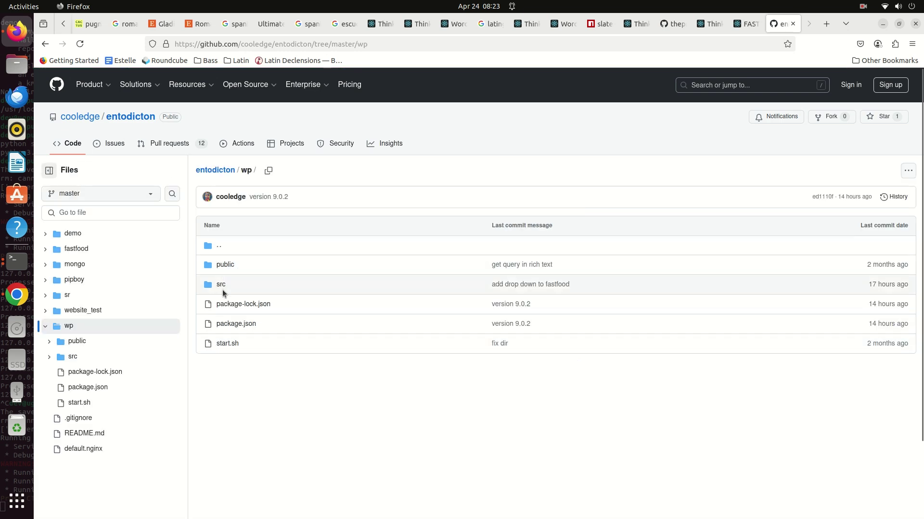
pyautogui.click(221, 286)
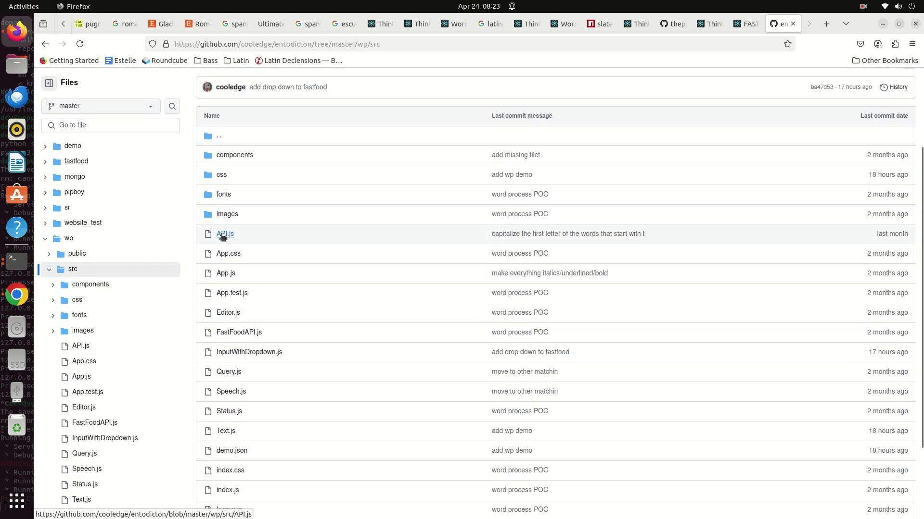
pyautogui.click(223, 235)
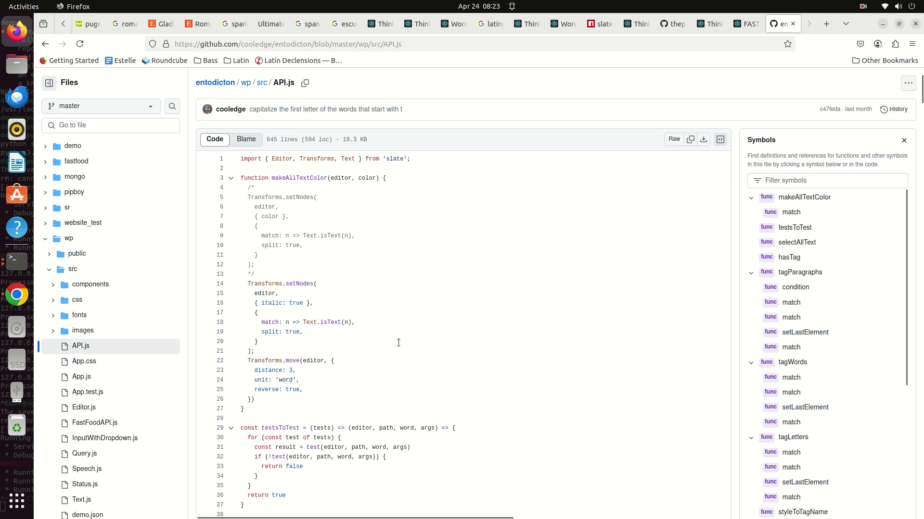
# Examine API.js from tagParagraphs through tagWords, tagLetters and styleToTagName to the API class, briefly revisiting wp.js for comparison
pyautogui.scroll(-15, 398, 342)
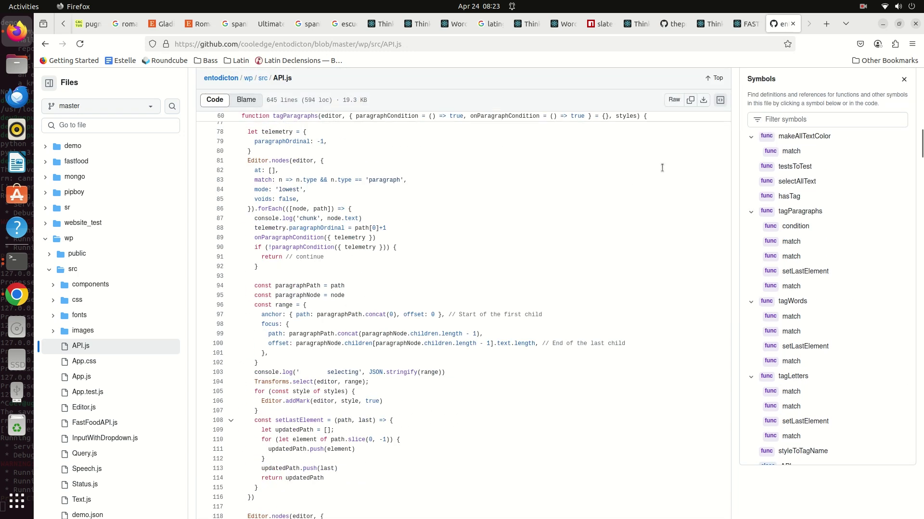
pyautogui.click(676, 27)
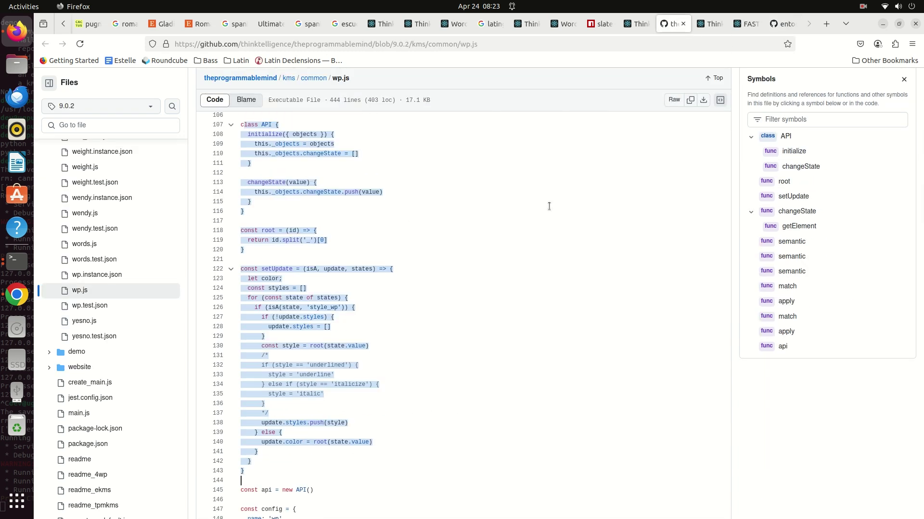
pyautogui.click(780, 26)
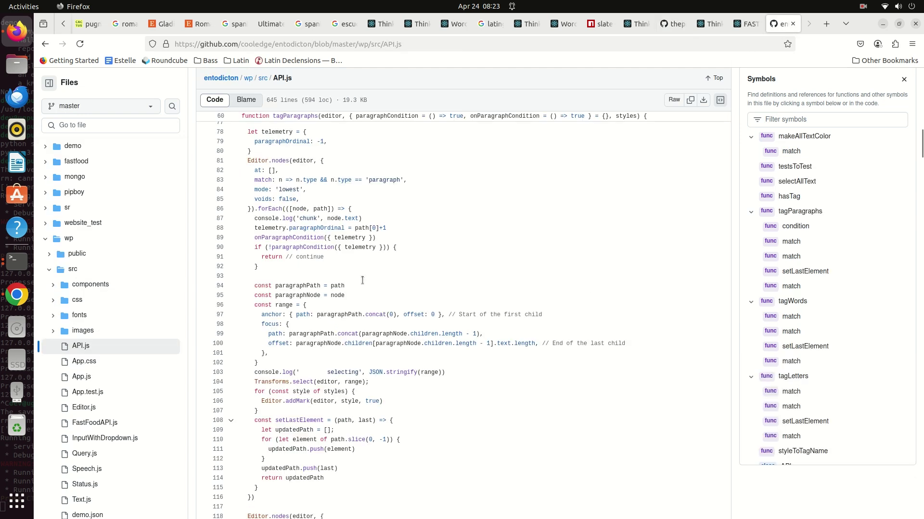
pyautogui.scroll(-10, 367, 298)
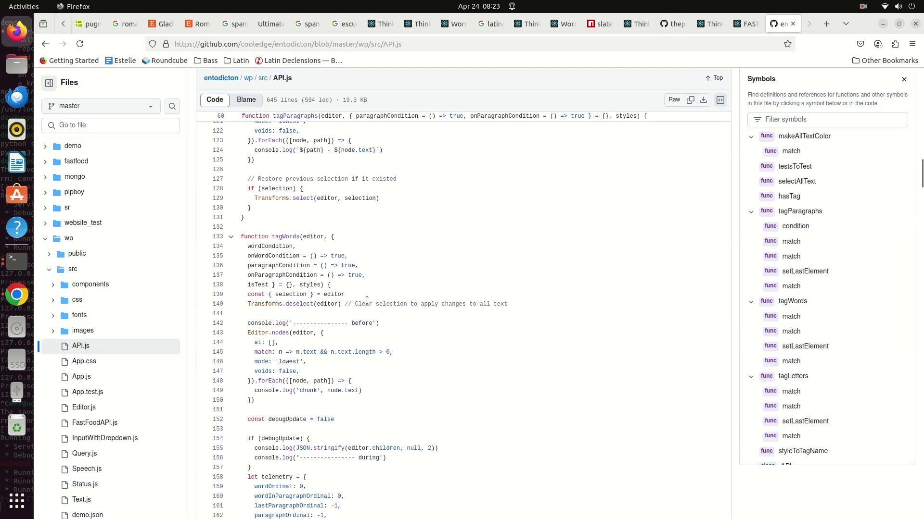
pyautogui.scroll(-20, 367, 300)
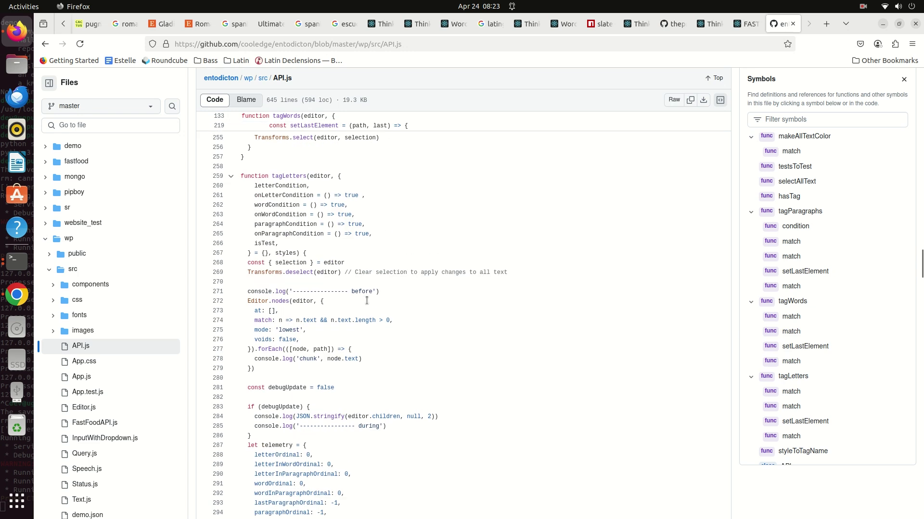
pyautogui.scroll(-20, 367, 301)
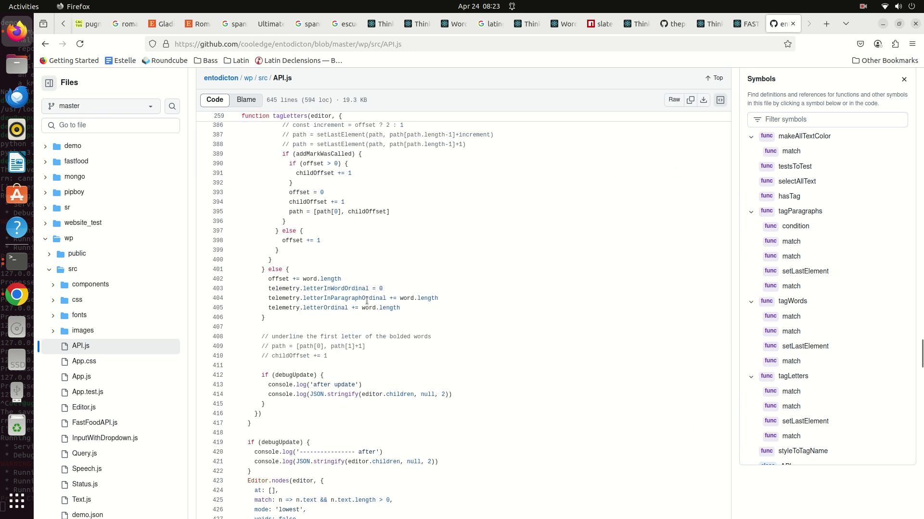
pyautogui.scroll(9, 366, 301)
pyautogui.scroll(-17, 293, 186)
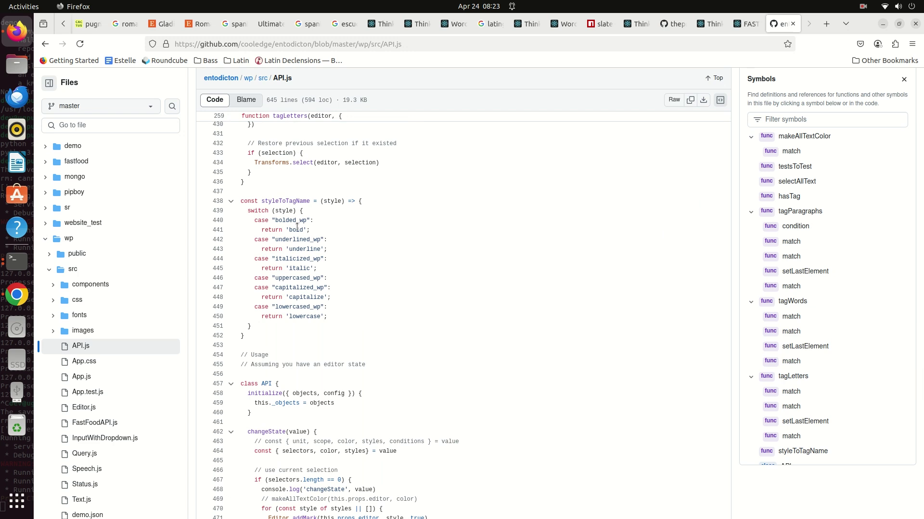
pyautogui.scroll(-7, 267, 431)
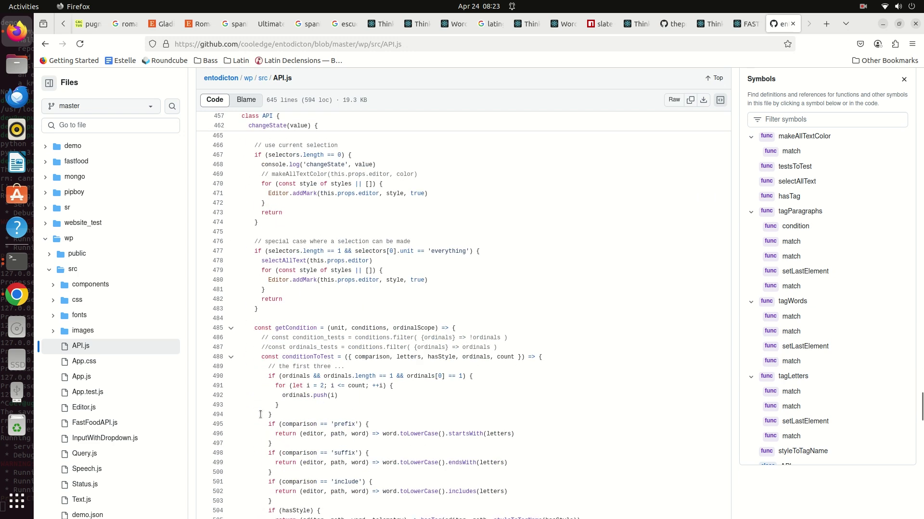
# Look up the symbol details of the initialize and changeState methods in the API class
pyautogui.scroll(3, 230, 198)
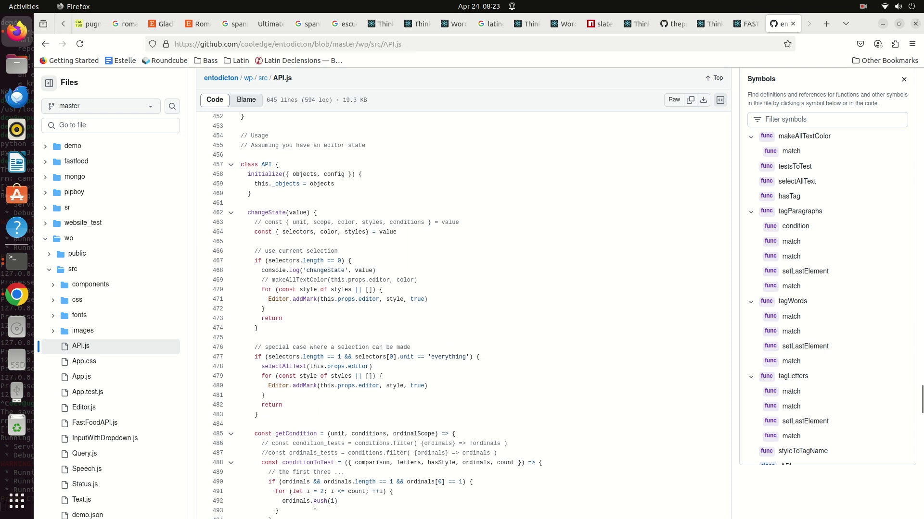
pyautogui.scroll(-6, 291, 468)
pyautogui.scroll(6, 251, 289)
pyautogui.click(255, 175)
pyautogui.click(260, 214)
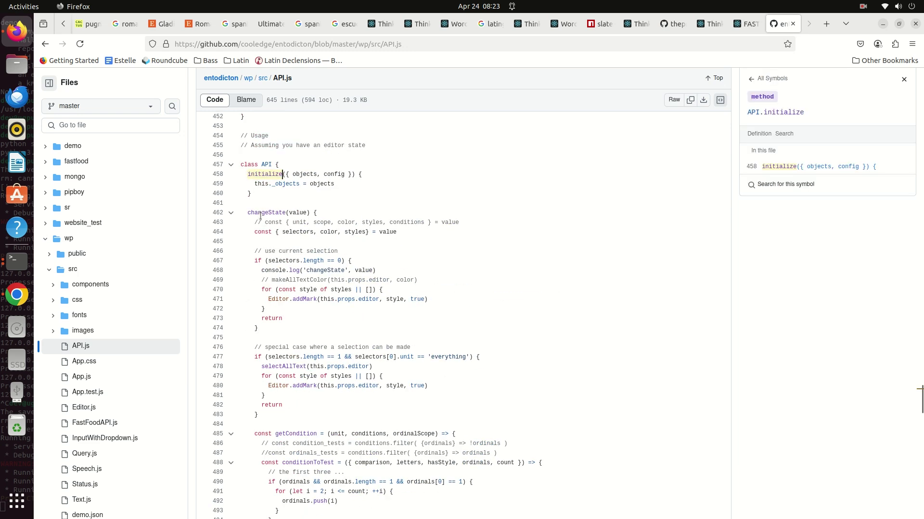
# Read through the changeState method to the end of API.js, then return to the start of the API class
pyautogui.press('pagedown')
pyautogui.press('pagedown')
pyautogui.press('pagedown')
pyautogui.press('pagedown')
pyautogui.press('pagedown')
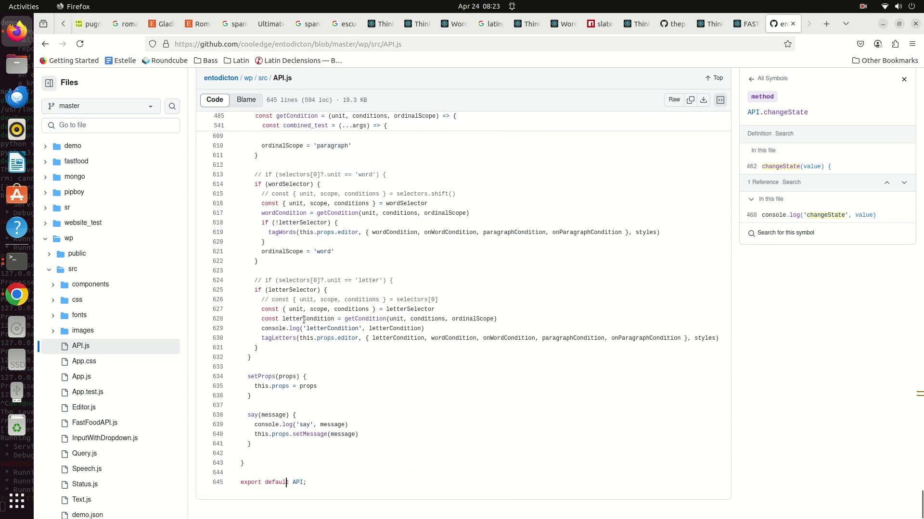
pyautogui.press('pageup')
pyautogui.press('pageup')
pyautogui.press('pageup')
pyautogui.press('pageup')
pyautogui.press('pageup')
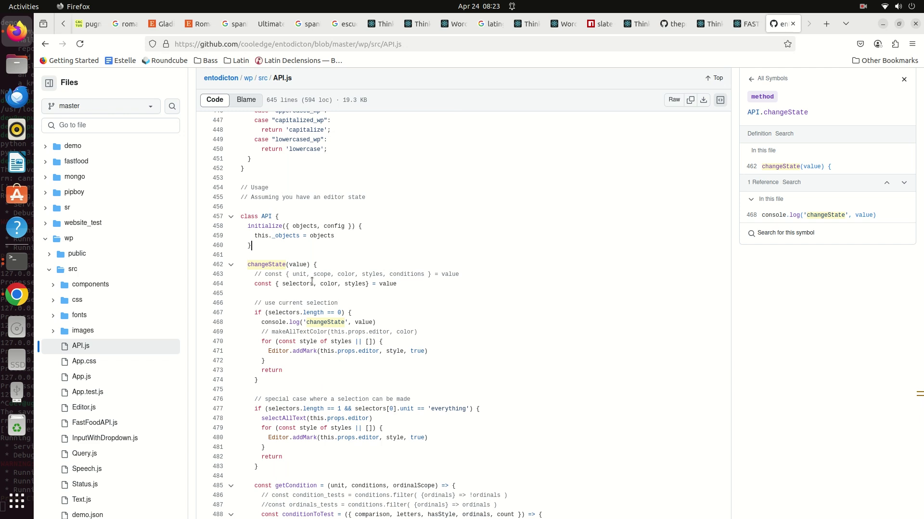
# Go back to the earlier functions of API.js and examine tagWords through the start of tagLetters
pyautogui.press('pageup')
pyautogui.press('pageup')
pyautogui.press('pageup')
pyautogui.press('pageup')
pyautogui.press('pageup')
pyautogui.press('pageup')
pyautogui.press('pageup')
pyautogui.press('pageup')
pyautogui.press('pageup')
pyautogui.press('pageup')
pyautogui.press('pageup')
pyautogui.press('pageup')
pyautogui.press('pageup')
pyautogui.press('pagedown')
pyautogui.press('pagedown')
pyautogui.press('pagedown')
pyautogui.press('pagedown')
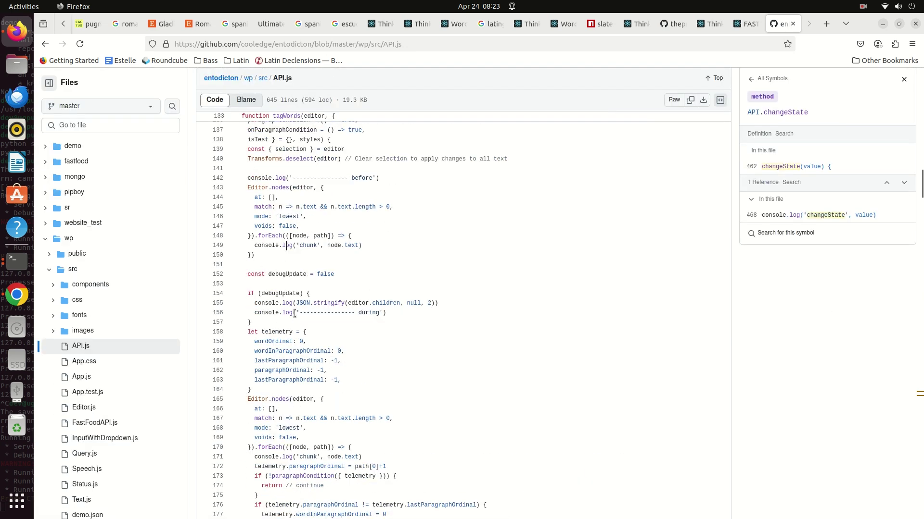
pyautogui.press('pagedown')
pyautogui.press('pagedown')
pyautogui.press('pagedown')
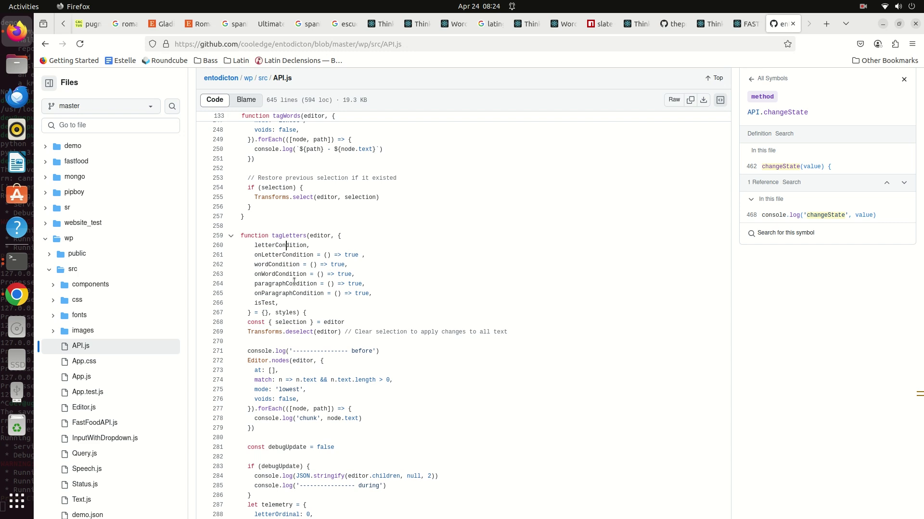
# Switch to the terminal in ~/code/interaction/src and run tt to get to the kms/common directory
pyautogui.hotkey('alt', 'Tab')
pyautogui.hotkey('alt', 'Tab')
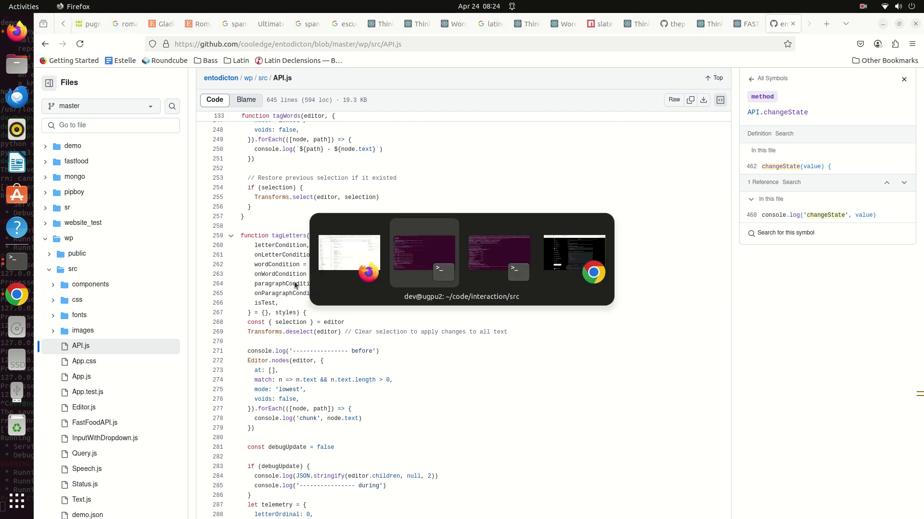
pyautogui.hotkey('ctrl', 'alt', 't')
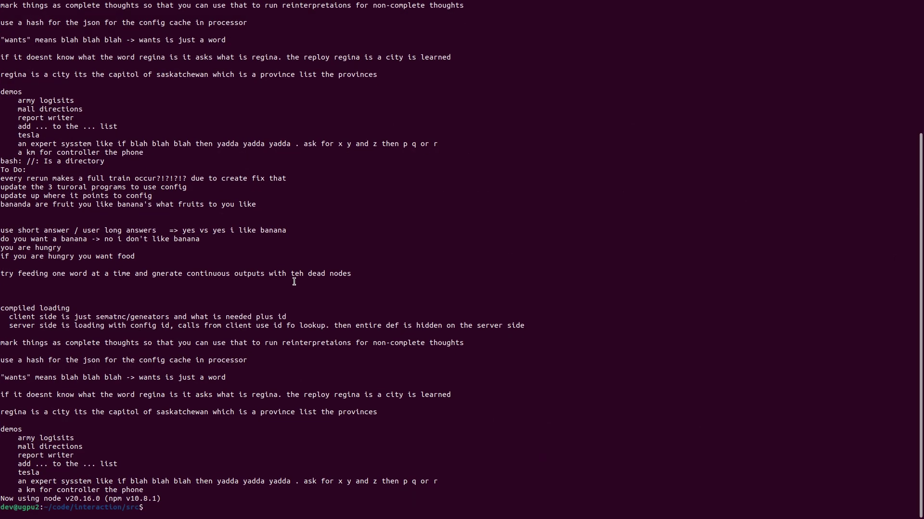
pyautogui.write('tt')
pyautogui.press('Return')
# Run the wp module on a test query with node wp -q 'bold everything' -g -d
pyautogui.write('node wp')
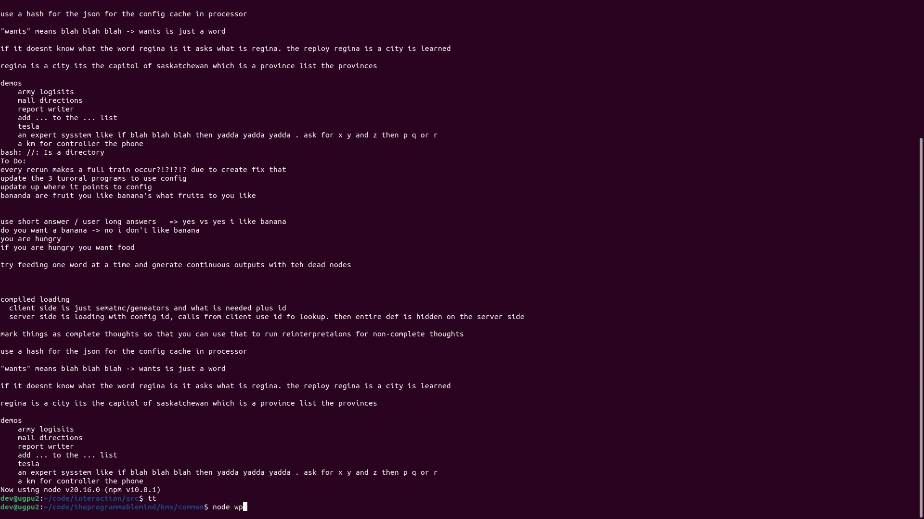
pyautogui.write(" -q 'bold everything -g -d")
pyautogui.press('Left')
pyautogui.press('Left')
pyautogui.press('Left')
pyautogui.press('Left')
pyautogui.press('Left')
pyautogui.press('Left')
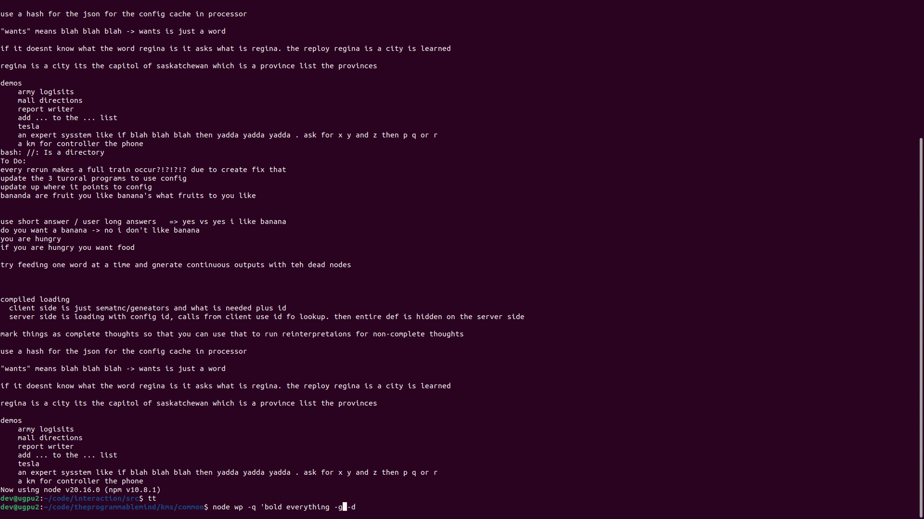
pyautogui.write("'")
pyautogui.press('Return')
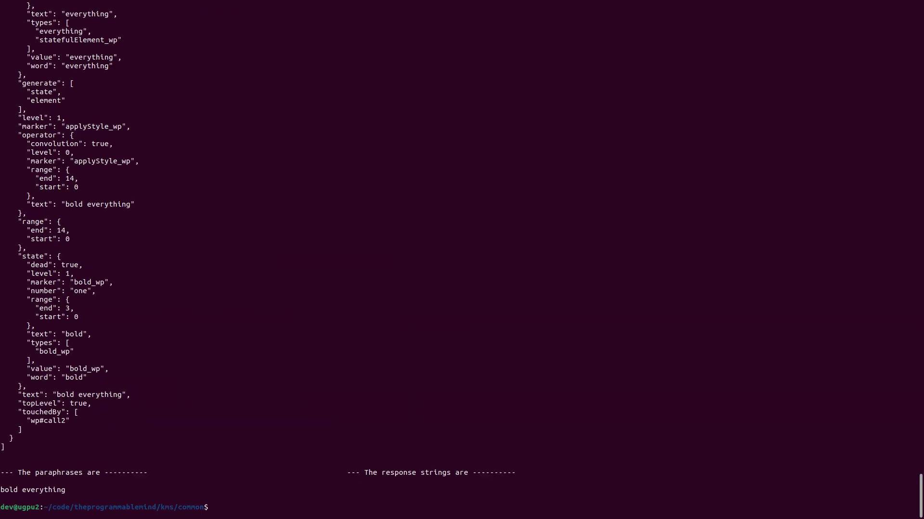
# Examine the command output and highlight the changeState object with its selectors and styles
pyautogui.scroll(15, 462, 260)
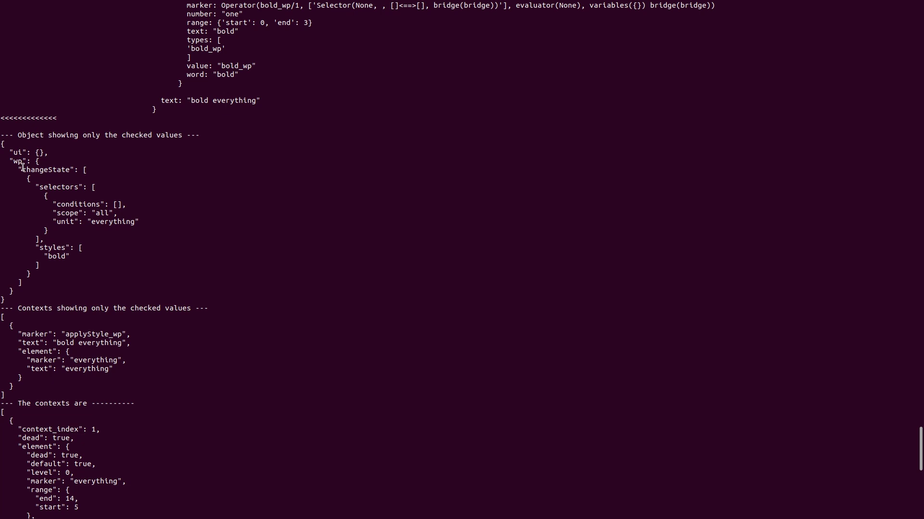
pyautogui.moveTo(77, 169); pyautogui.dragTo(83, 273)
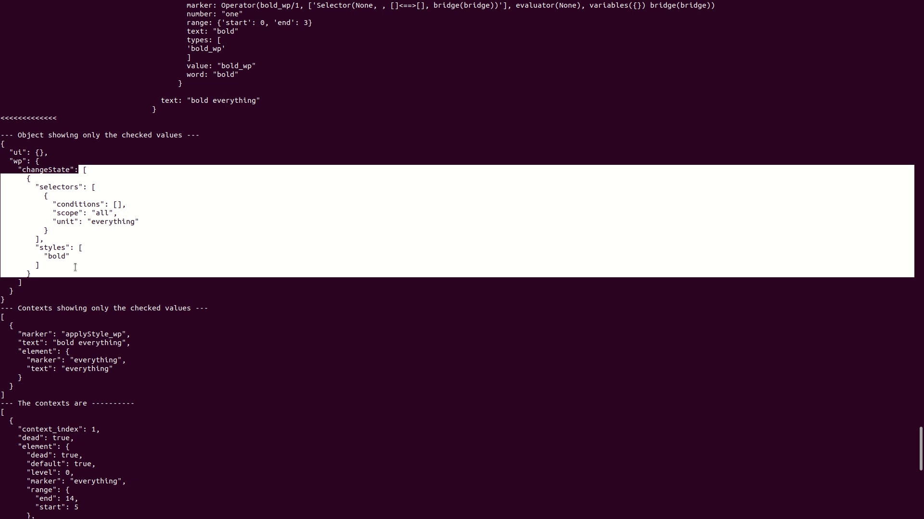
pyautogui.scroll(-20, 93, 409)
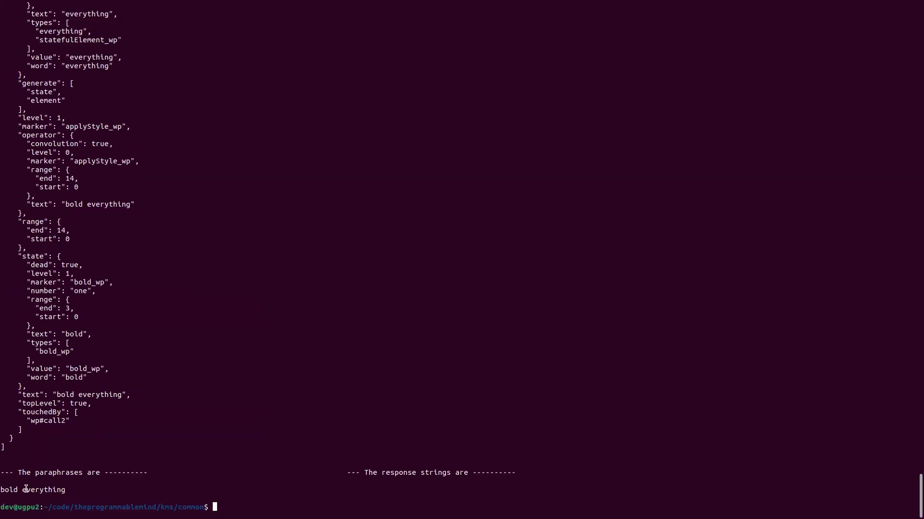
pyautogui.scroll(20, 25, 487)
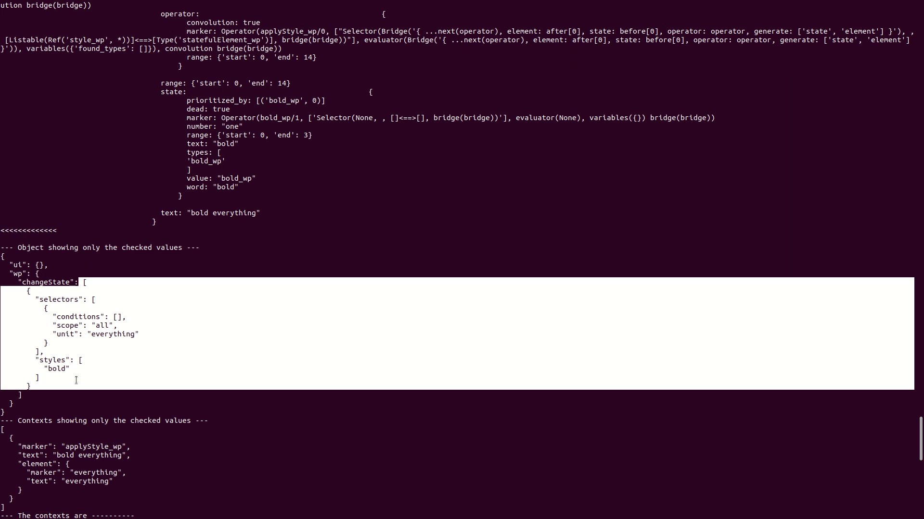
# Switch back to API.js in Firefox and locate the changeState method in the API class
pyautogui.hotkey('alt', 'Tab')
pyautogui.hotkey('alt', 'Tab')
pyautogui.hotkey('alt', 'Tab')
pyautogui.hotkey('alt', 'Tab')
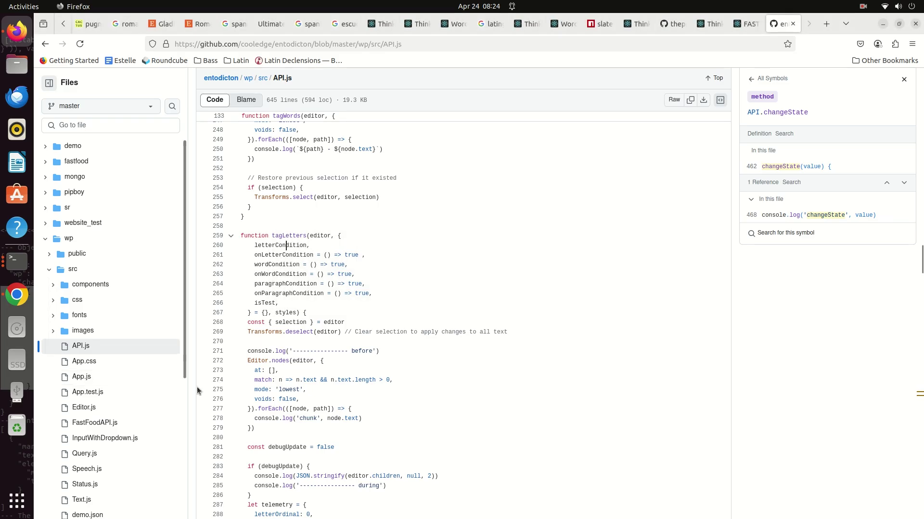
pyautogui.scroll(-20, 367, 332)
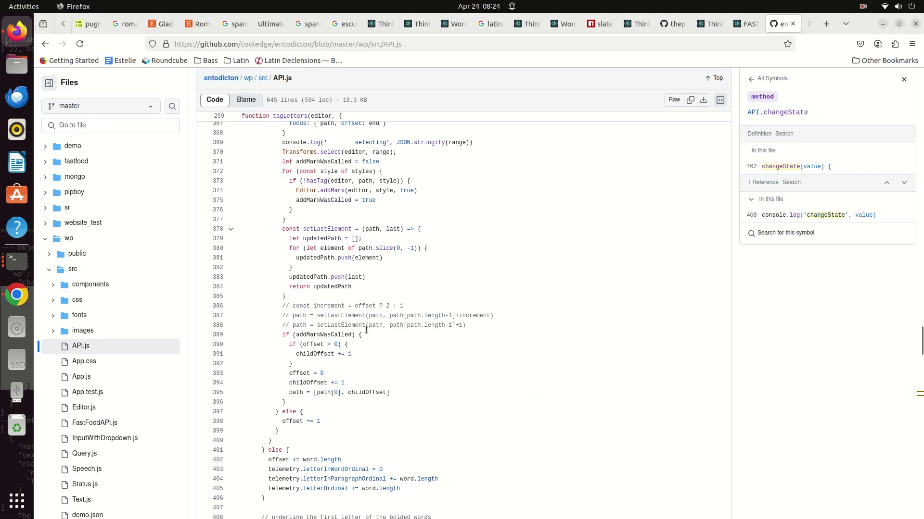
pyautogui.scroll(-4, 367, 330)
pyautogui.scroll(8, 289, 332)
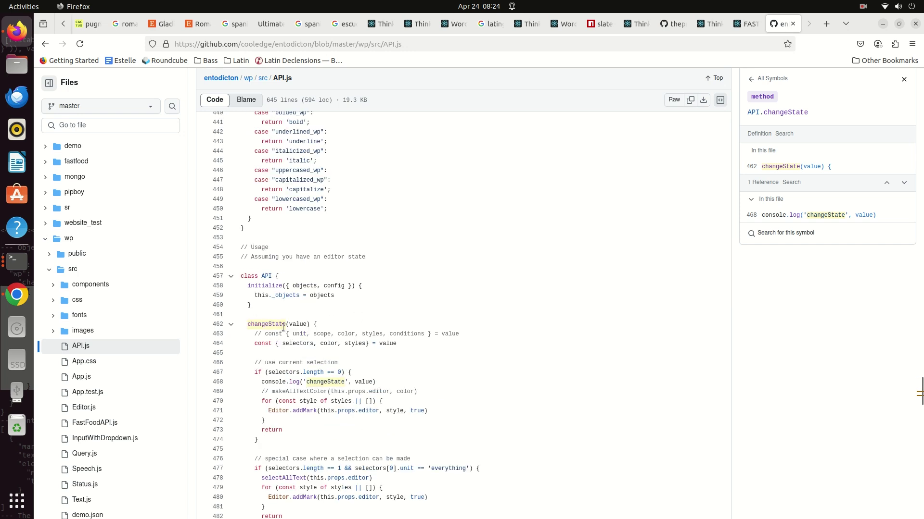
# Go through API.js again from the tagLetters function down to styleToTagName and the API class
pyautogui.hotkey('alt', 'Tab')
pyautogui.hotkey('alt', 'Tab')
pyautogui.scroll(5, 284, 329)
pyautogui.scroll(20, 284, 330)
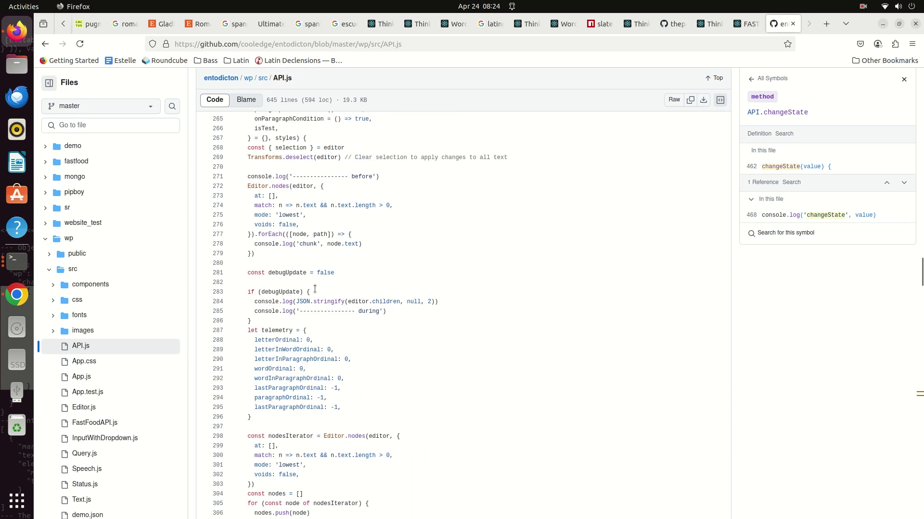
pyautogui.scroll(-8, 314, 287)
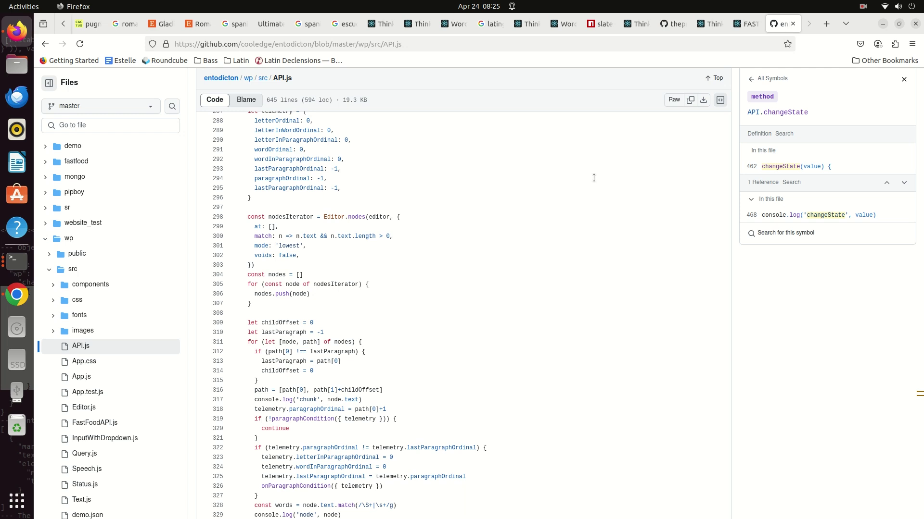
pyautogui.scroll(-5, 594, 178)
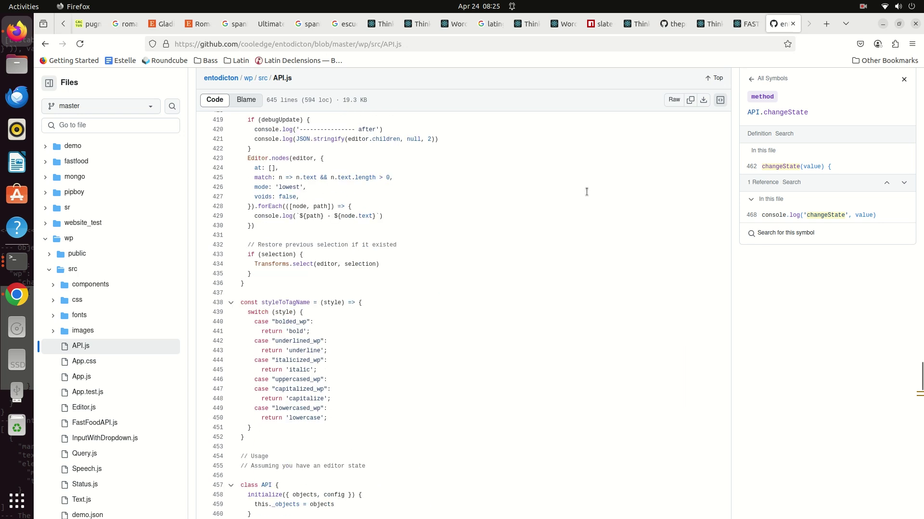
# Read through the changeState method in API.js to the end of the file, including the word and letter selector handling
pyautogui.scroll(-20, 586, 192)
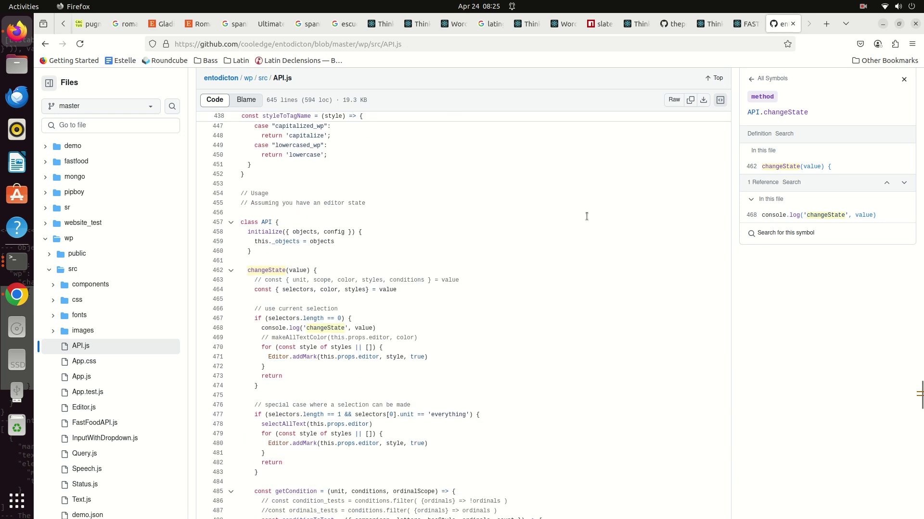
pyautogui.scroll(-18, 586, 216)
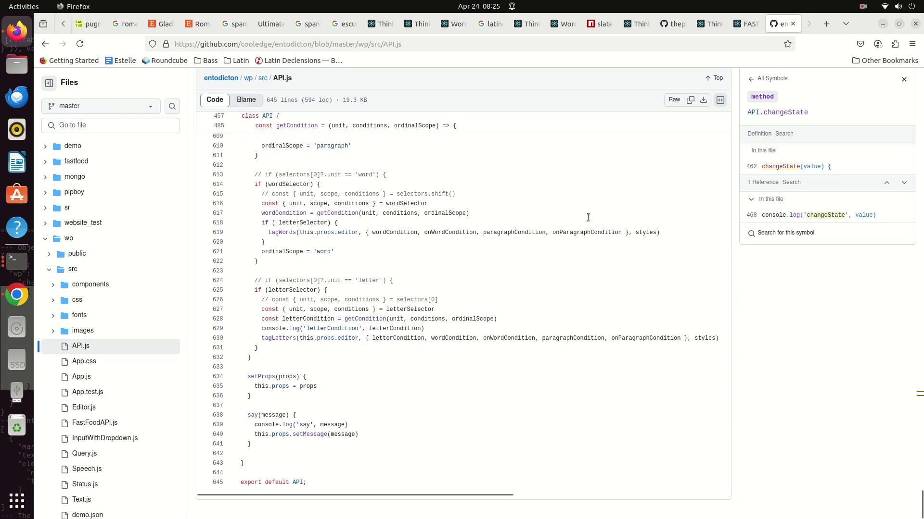
pyautogui.scroll(4, 590, 217)
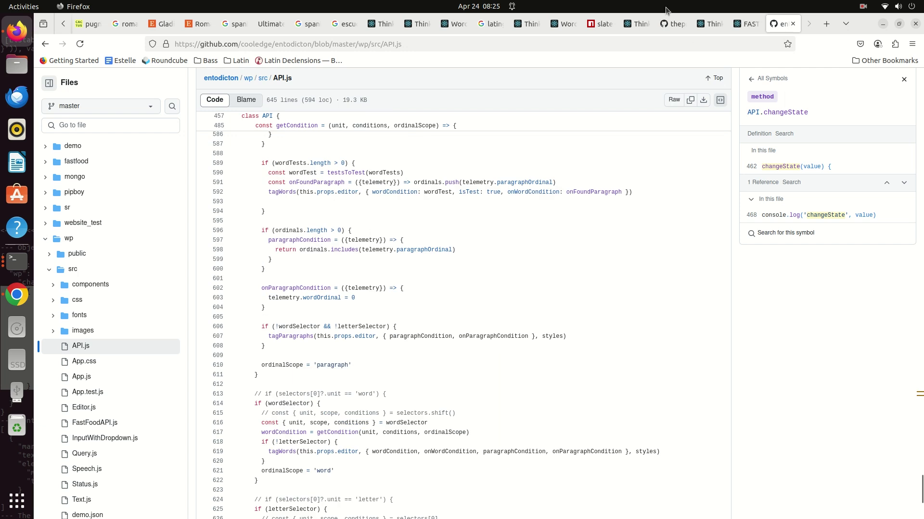
# Review API.js from its helper functions through tagWords and styleToTagName, and highlight the start of the API class including changeState
pyautogui.click(714, 79)
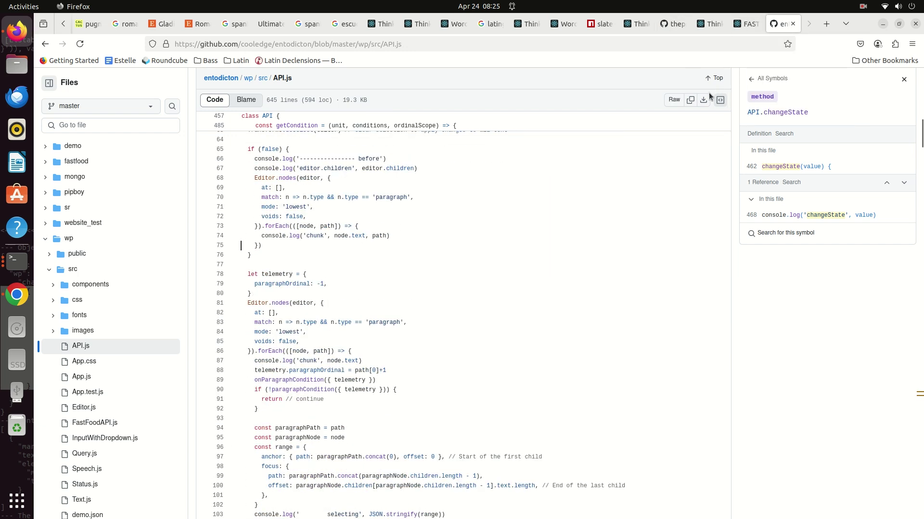
pyautogui.scroll(-10, 708, 93)
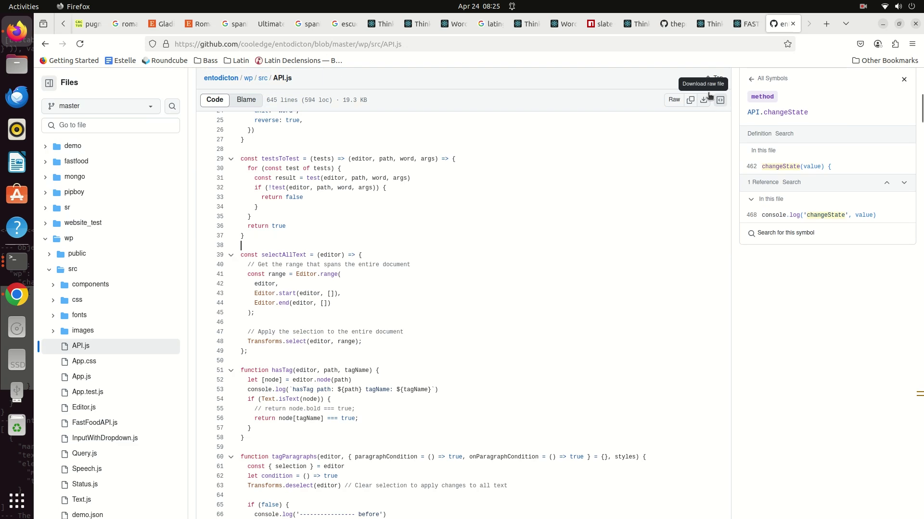
pyautogui.scroll(-15, 709, 95)
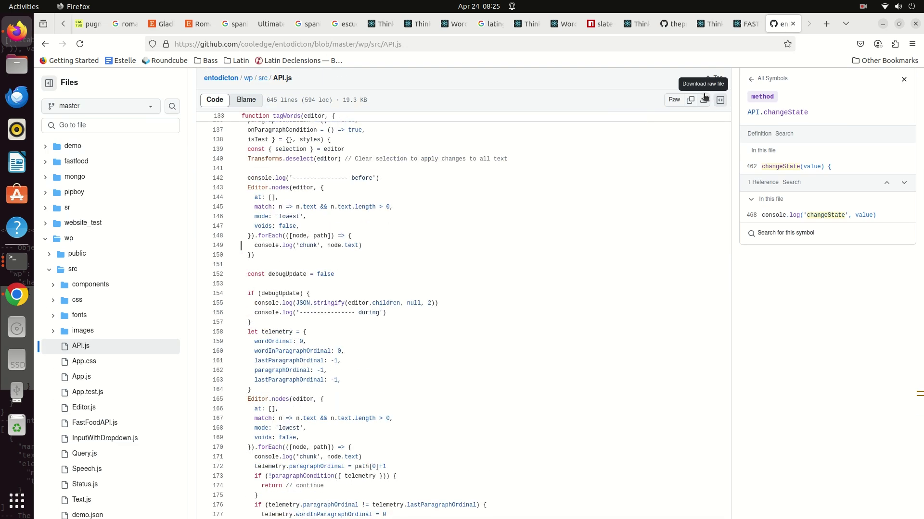
pyautogui.scroll(-20, 705, 96)
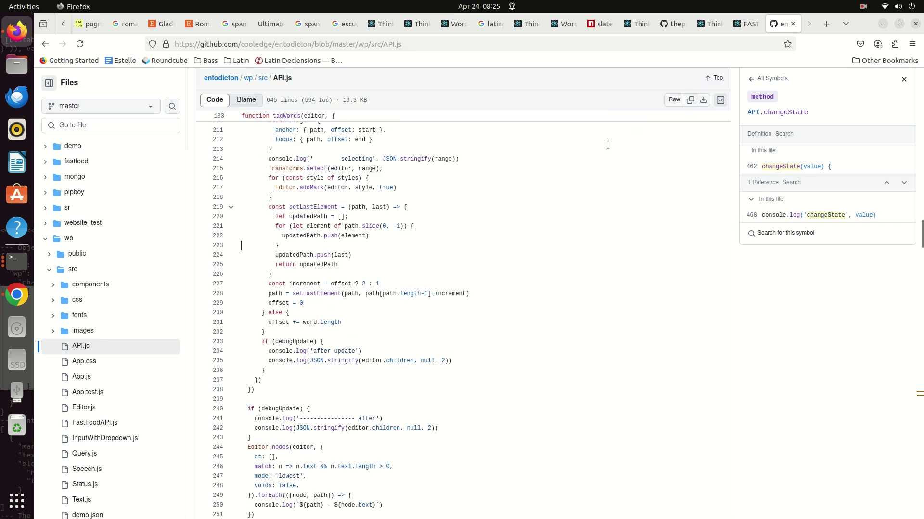
pyautogui.scroll(-7, 606, 145)
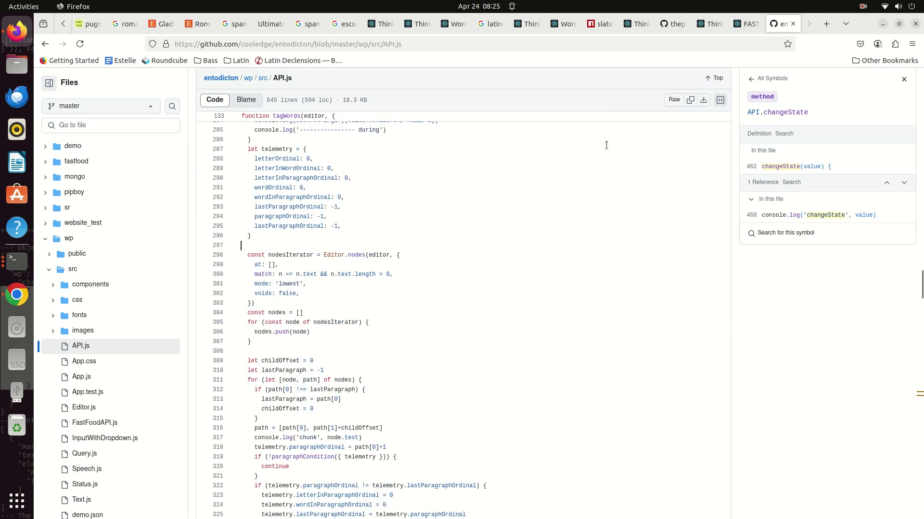
pyautogui.scroll(-20, 606, 145)
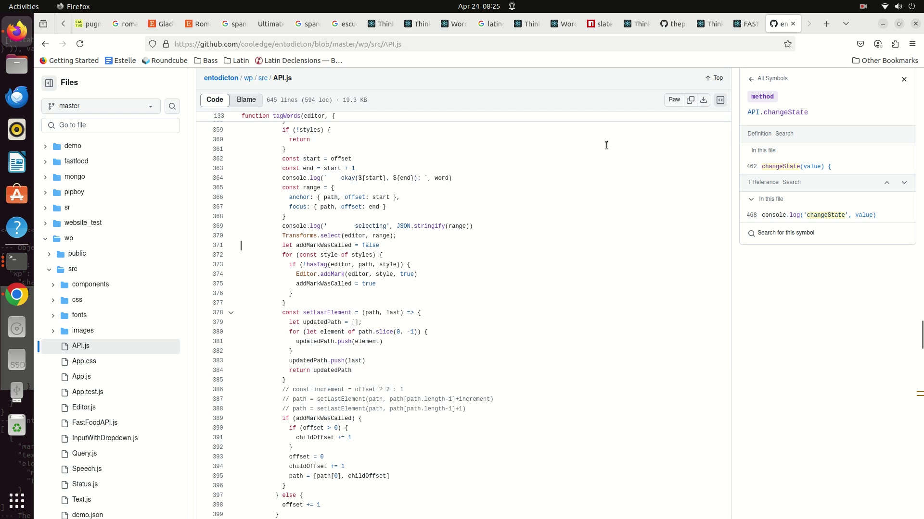
pyautogui.scroll(-7, 606, 145)
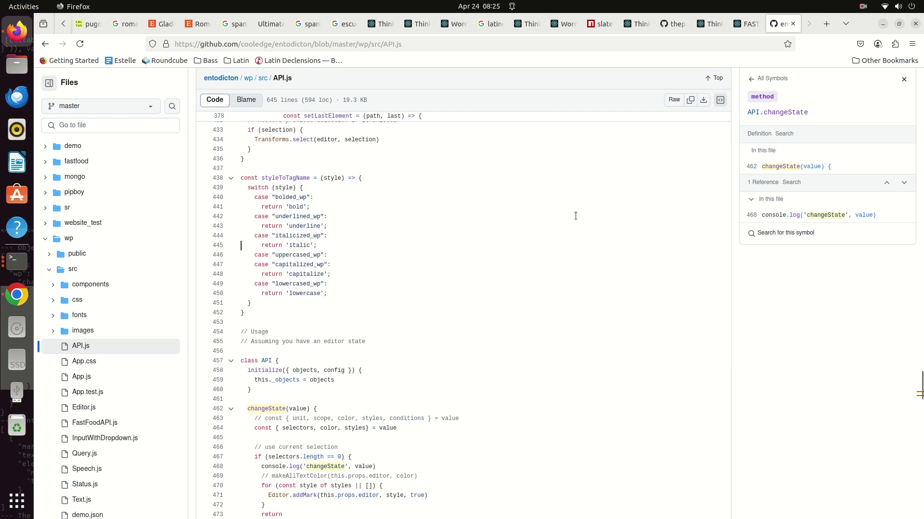
pyautogui.moveTo(240, 361); pyautogui.dragTo(449, 419)
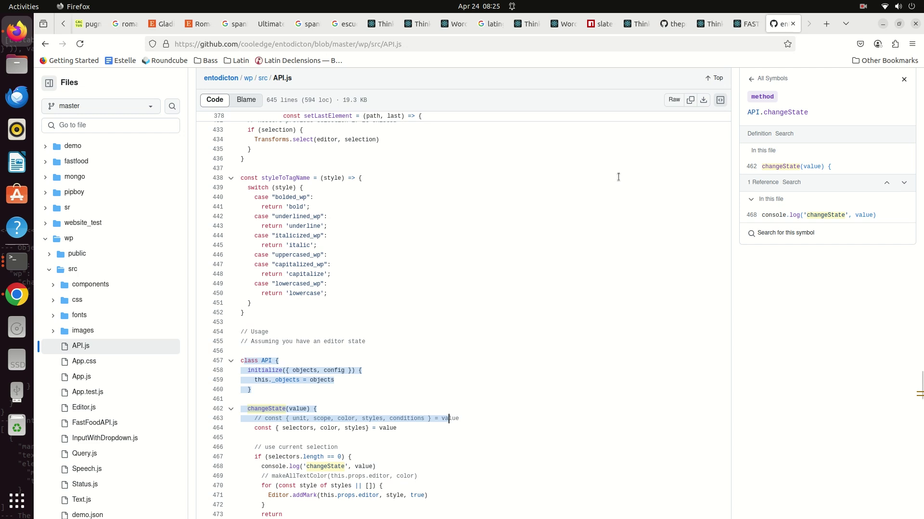
pyautogui.click(325, 401)
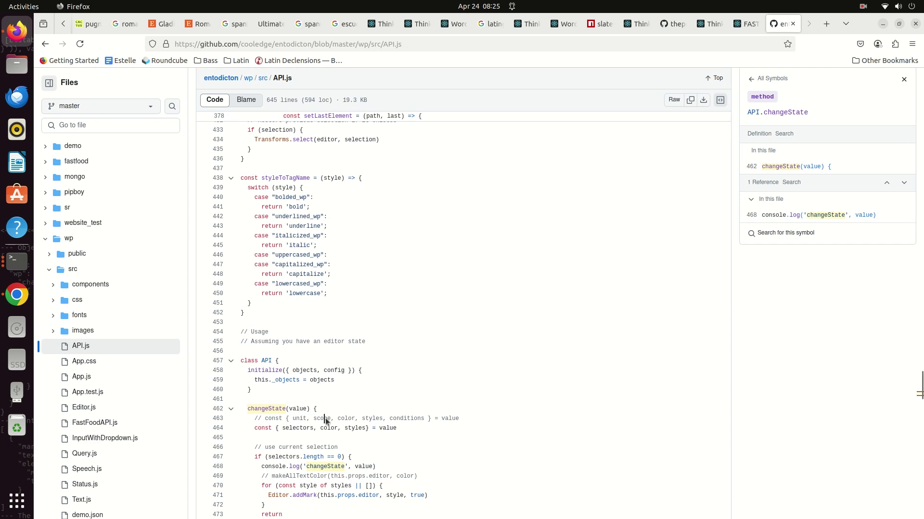
# Switch to the terminal and highlight the changeState object in the output of the 'bold everything' query
pyautogui.hotkey('alt', 'Tab')
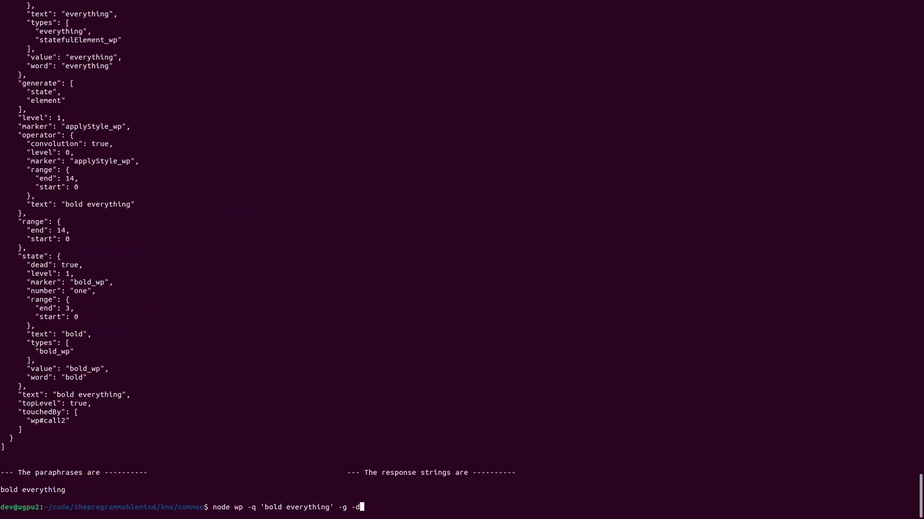
pyautogui.press('Return')
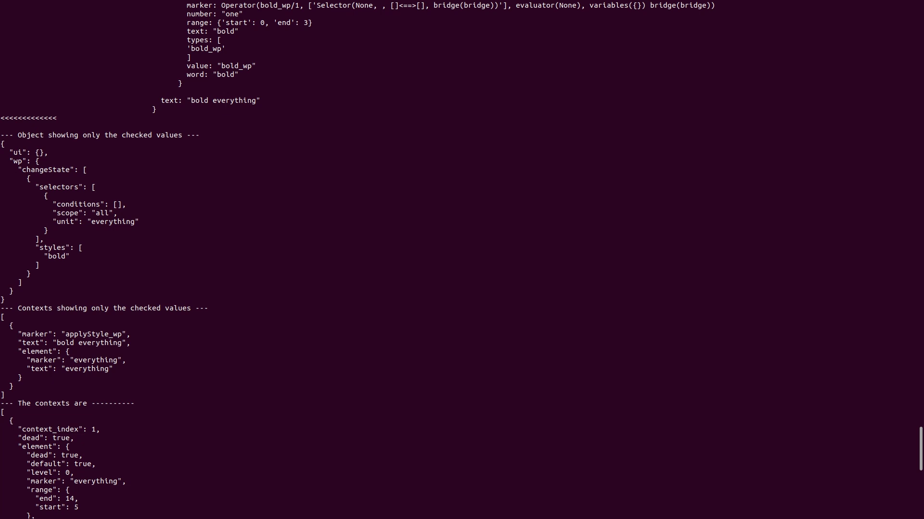
pyautogui.moveTo(5, 170); pyautogui.dragTo(155, 276)
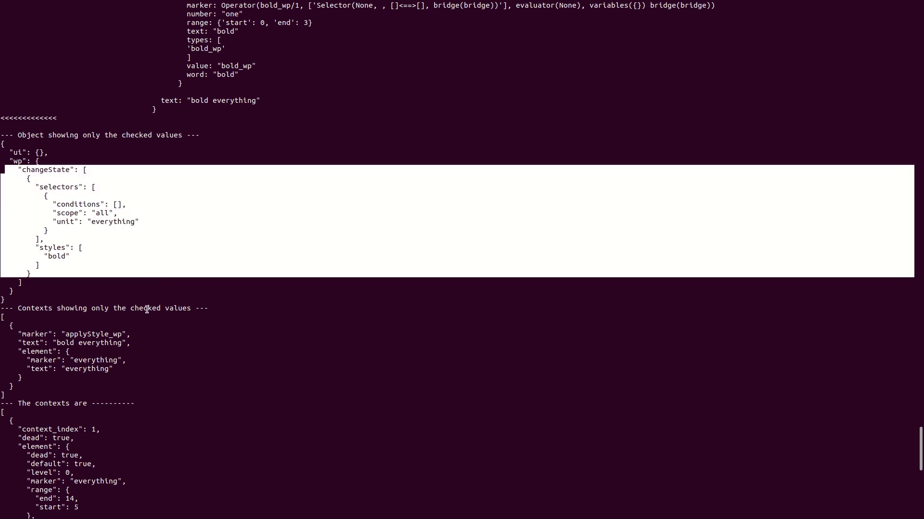
# Return to Firefox and review the wp module's sample utterances and initial knowledge on the THINKtelligence KMS page
pyautogui.hotkey('alt', 'Tab')
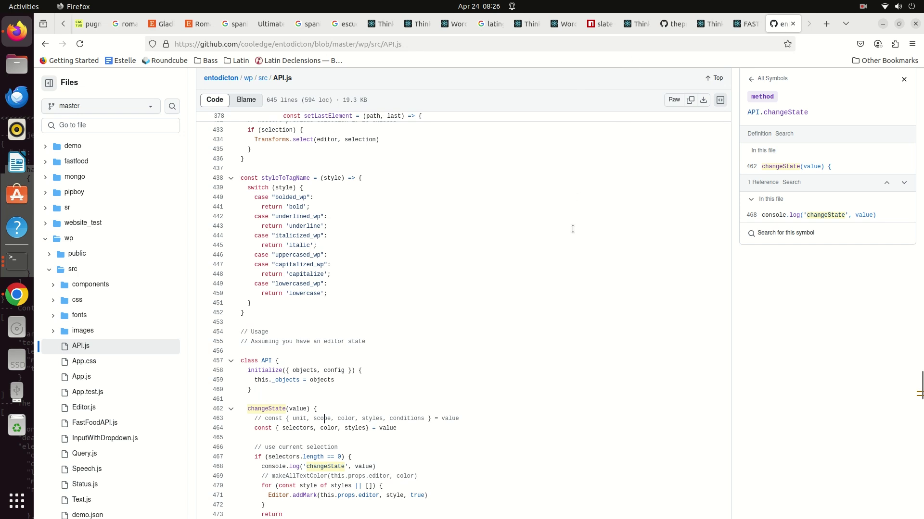
pyautogui.click(636, 23)
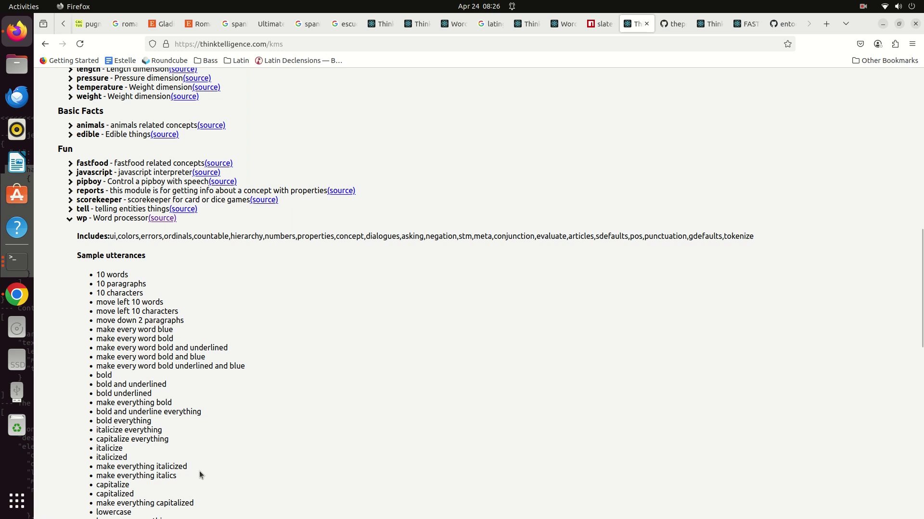
pyautogui.scroll(-1, 379, 380)
pyautogui.scroll(-10, 379, 380)
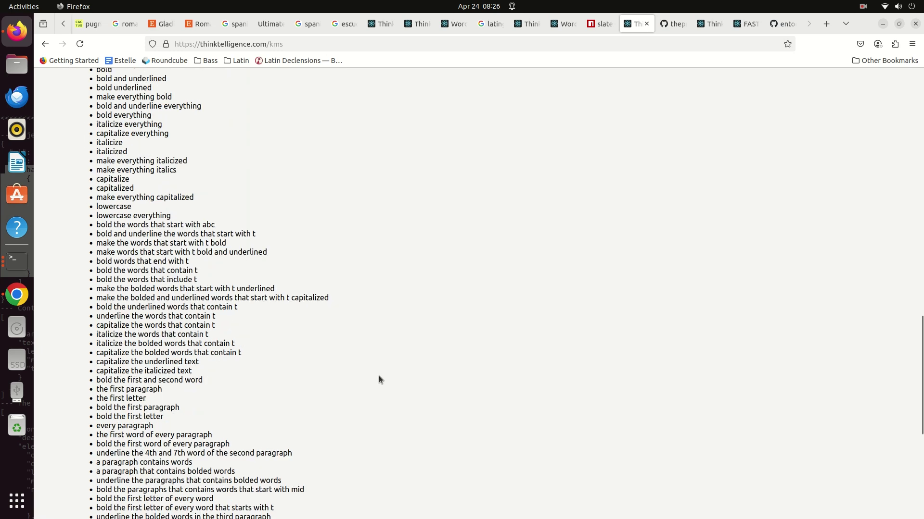
pyautogui.scroll(8, 378, 380)
pyautogui.scroll(-3, 379, 380)
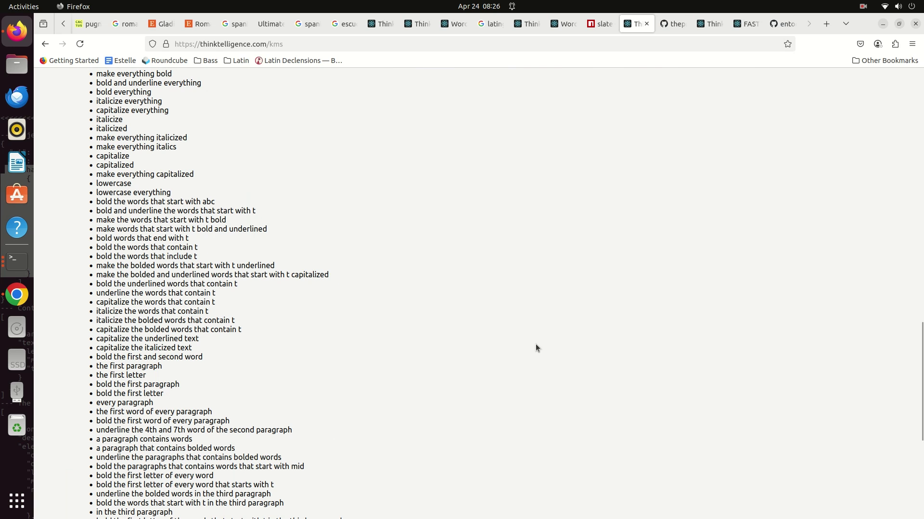
pyautogui.scroll(-4, 536, 345)
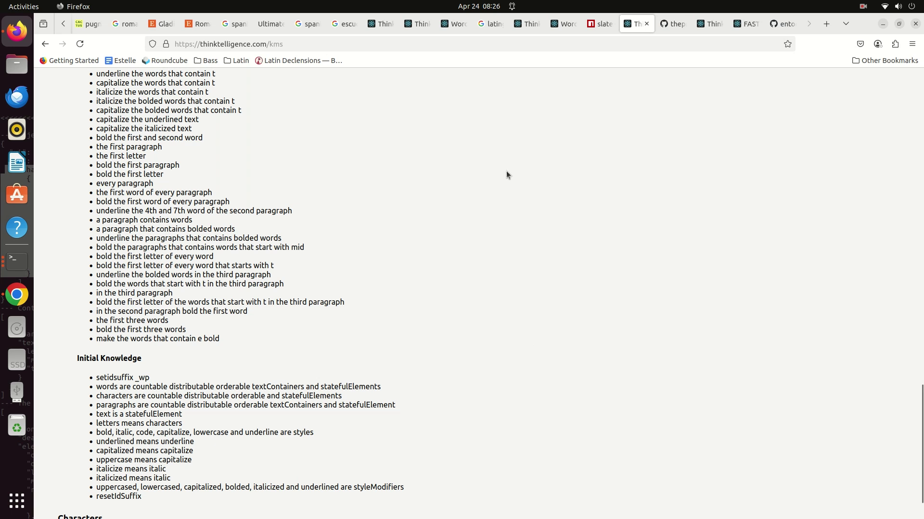
# Open the word processor demo and look through its suggested requests for formatting words, paragraphs and letters
pyautogui.click(713, 27)
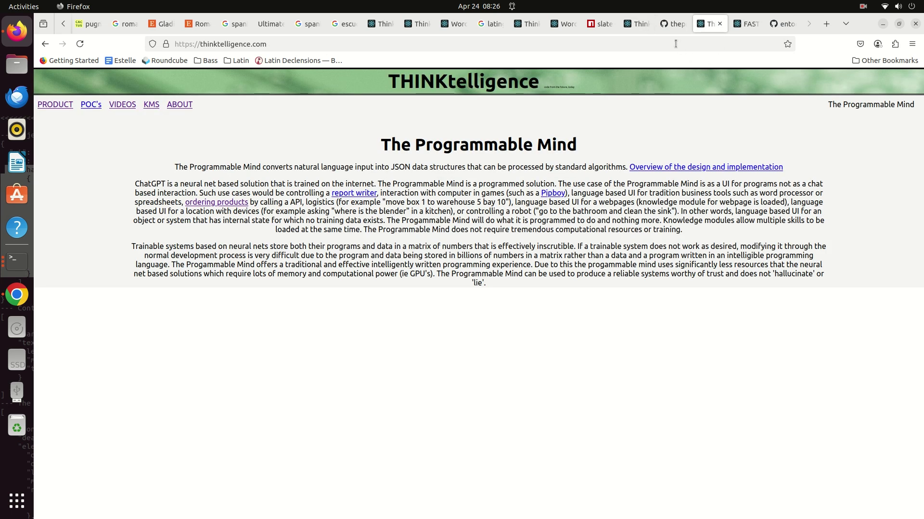
pyautogui.click(639, 25)
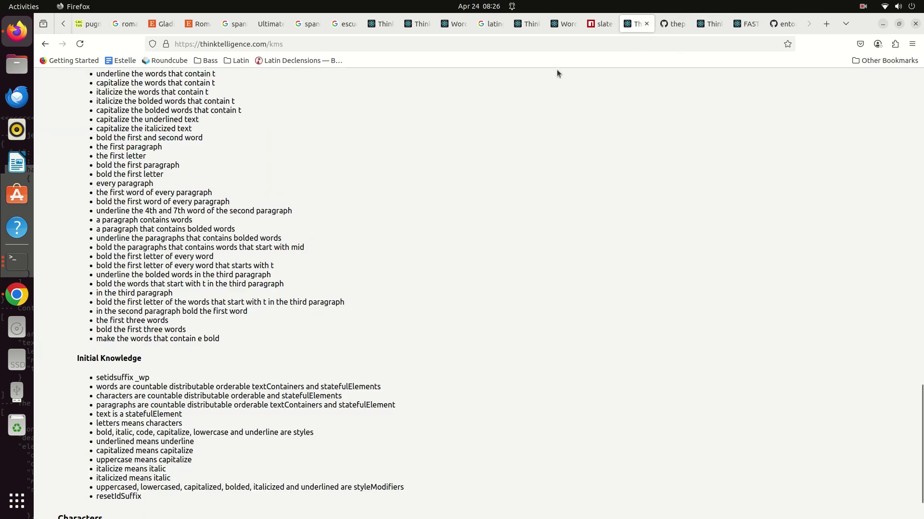
pyautogui.click(564, 25)
pyautogui.click(331, 92)
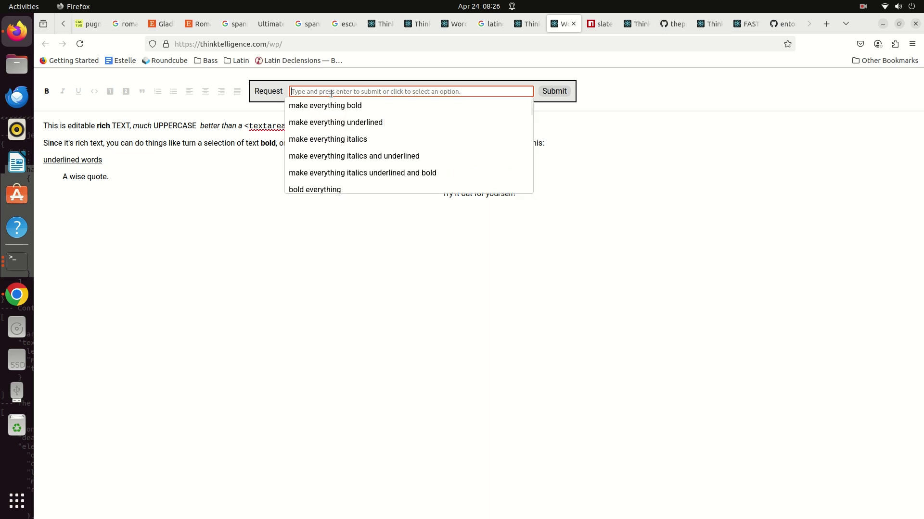
pyautogui.scroll(-5, 363, 188)
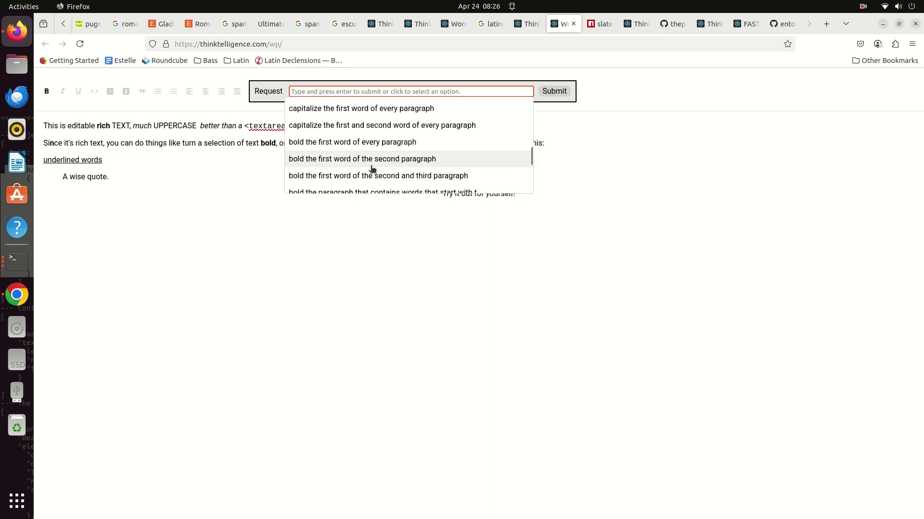
pyautogui.scroll(-3, 372, 169)
pyautogui.scroll(2, 371, 168)
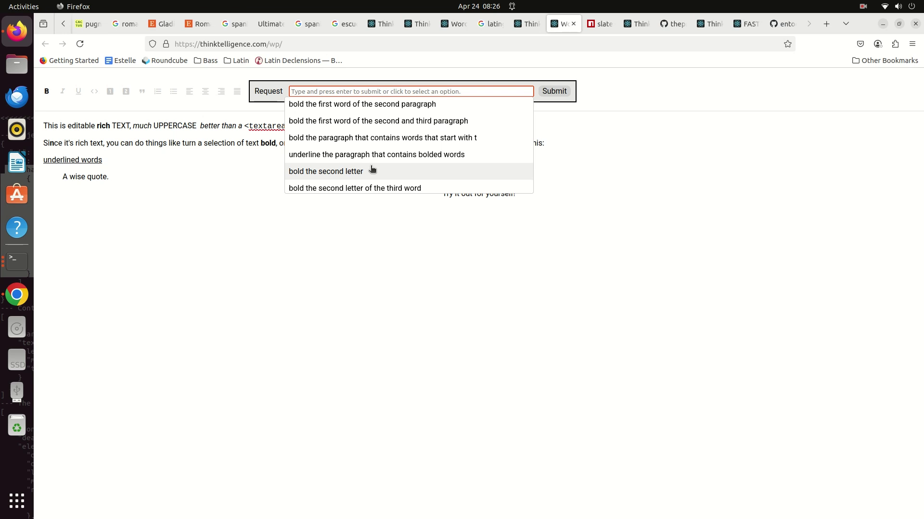
# Close the request suggestions and reload the word processor demo to restore its original sample text
pyautogui.click(371, 244)
pyautogui.hotkey('ctrl', 'l')
pyautogui.press('Return')
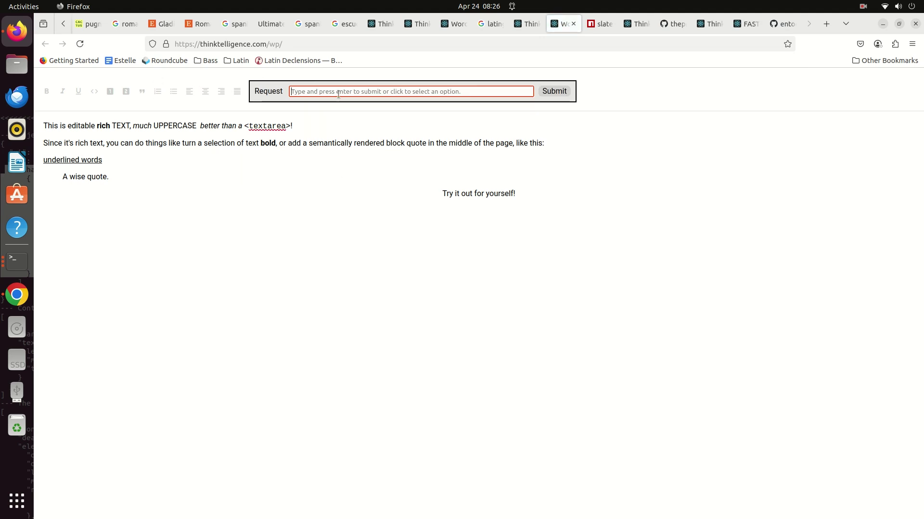
# Submit the suggested request "underlined the paragraphs that contains words that start with mid"
pyautogui.scroll(-3, 363, 165)
pyautogui.scroll(-3, 363, 165)
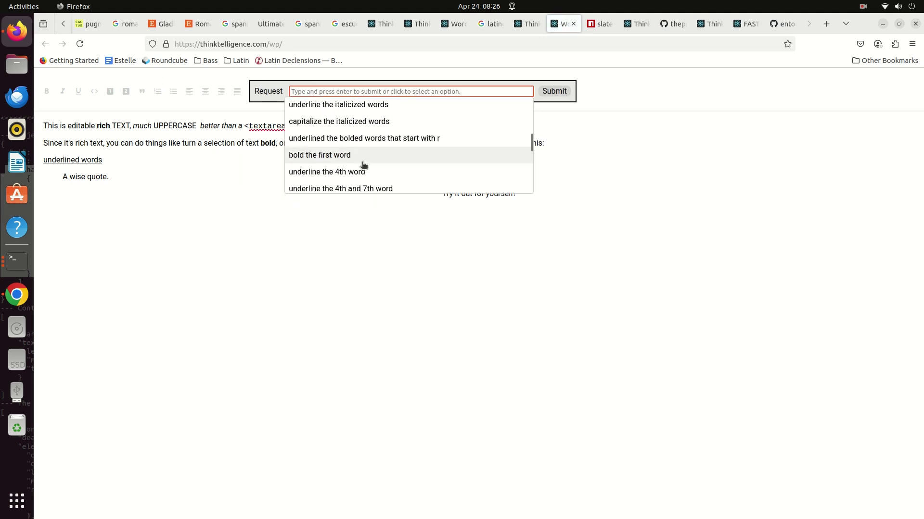
pyautogui.scroll(-4, 363, 165)
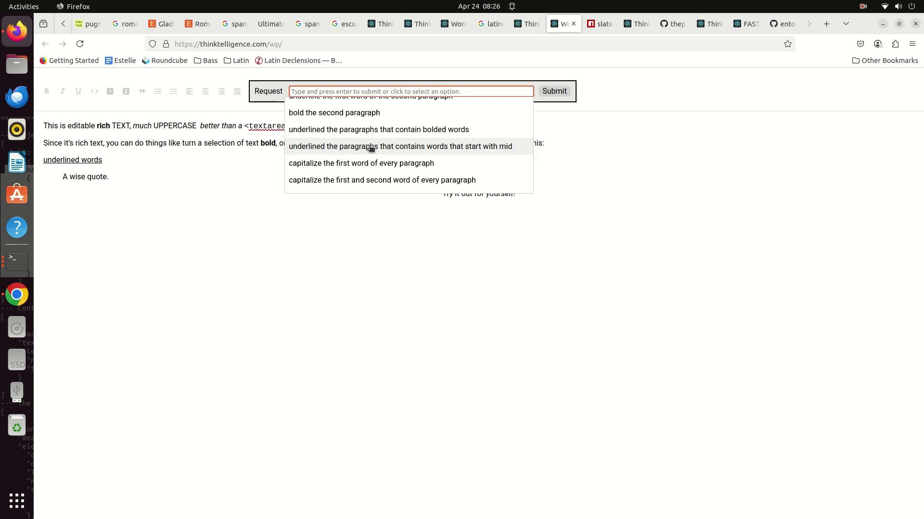
pyautogui.click(371, 148)
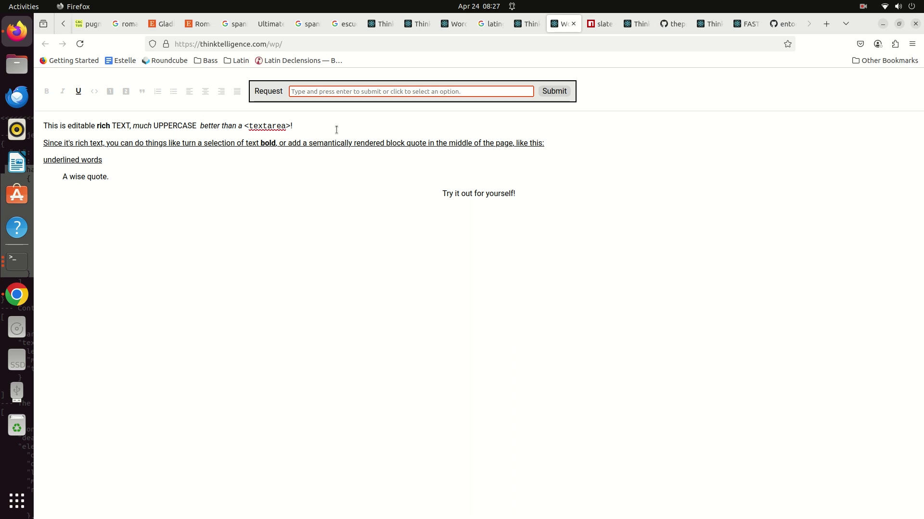
# Look over the paragraph requests in the suggestions again, and reload the demo to reset the underlined text
pyautogui.click(313, 91)
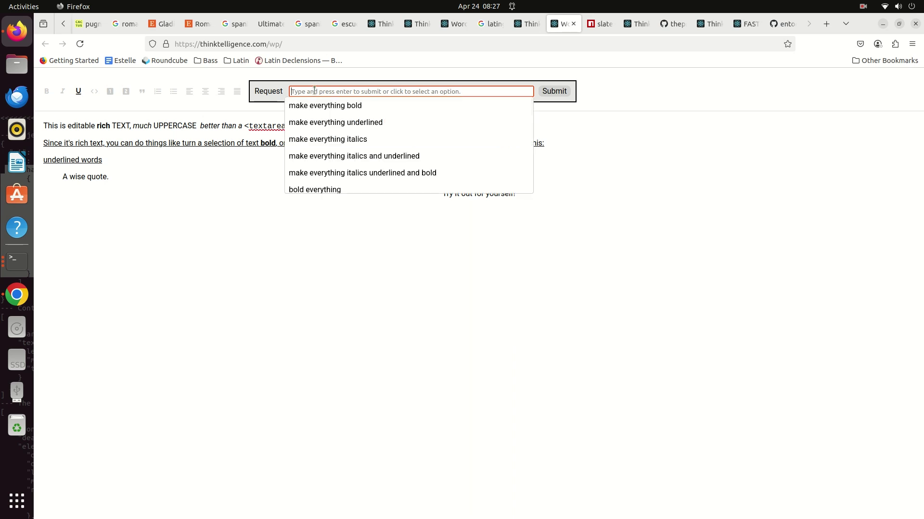
pyautogui.scroll(-10, 372, 151)
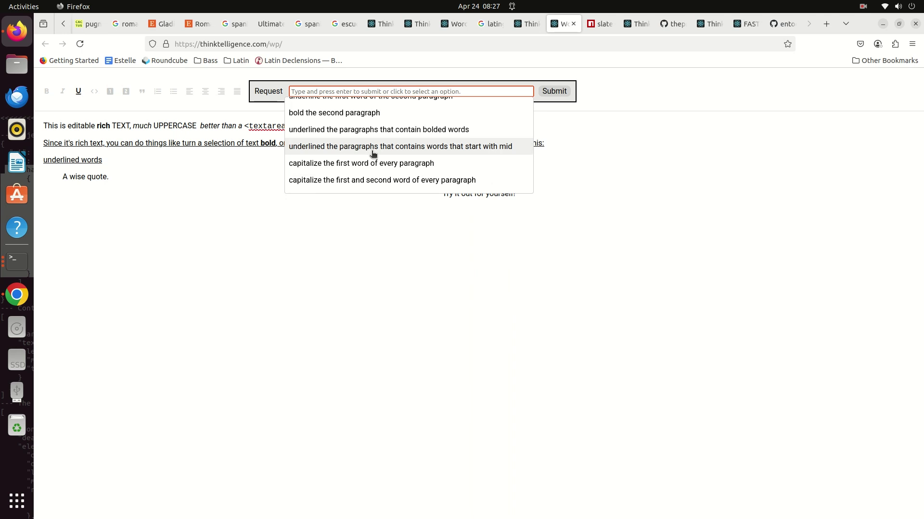
pyautogui.scroll(-2, 375, 152)
pyautogui.scroll(2, 378, 153)
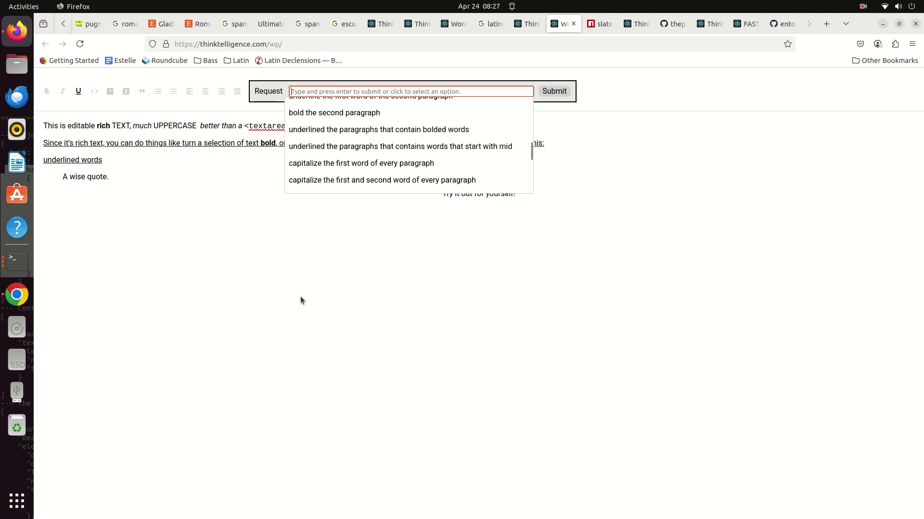
pyautogui.click(415, 260)
pyautogui.press('F5')
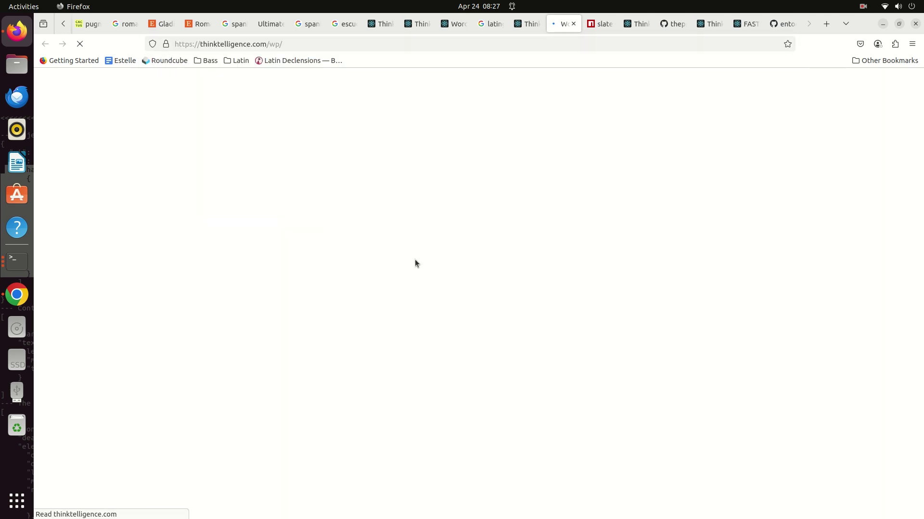
# Submit the suggested request "in the second paragraph bold the first letter of the words that start with t"
pyautogui.press('Down')
pyautogui.scroll(-5, 340, 165)
pyautogui.scroll(-10, 340, 165)
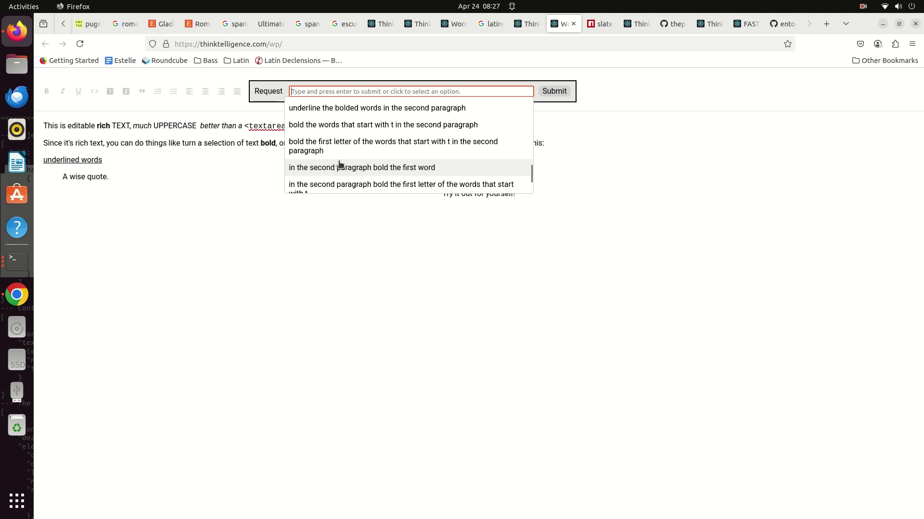
pyautogui.scroll(2, 340, 165)
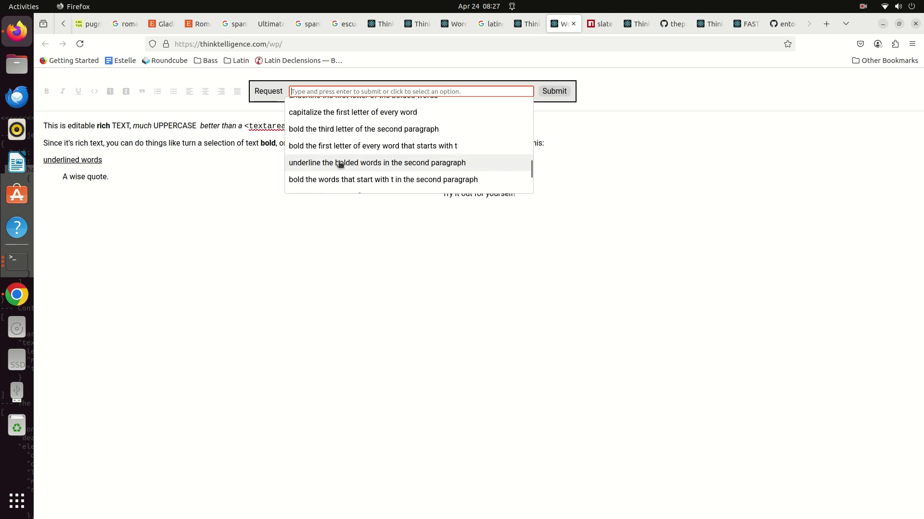
pyautogui.scroll(5, 340, 165)
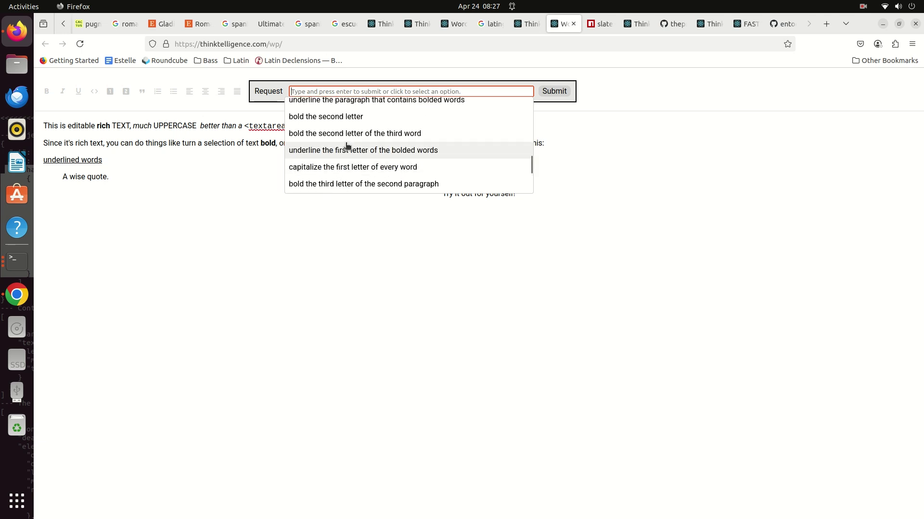
pyautogui.scroll(-5, 347, 144)
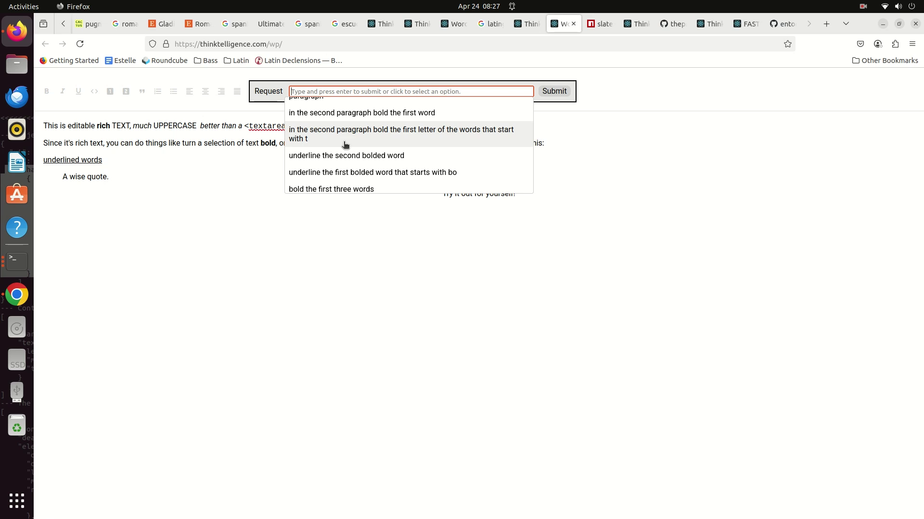
pyautogui.click(345, 135)
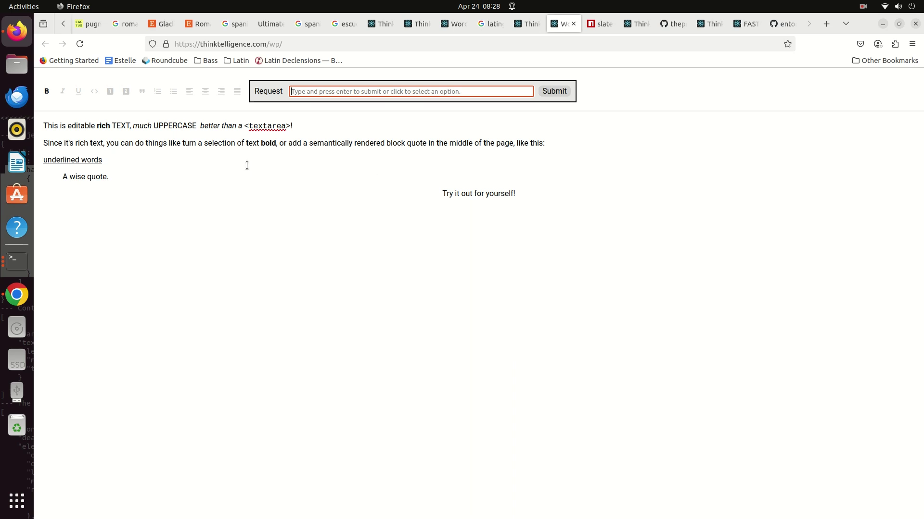
# Reload the word processor demo to reset the bolded first letters in the second paragraph
pyautogui.moveTo(114, 143); pyautogui.dragTo(445, 193)
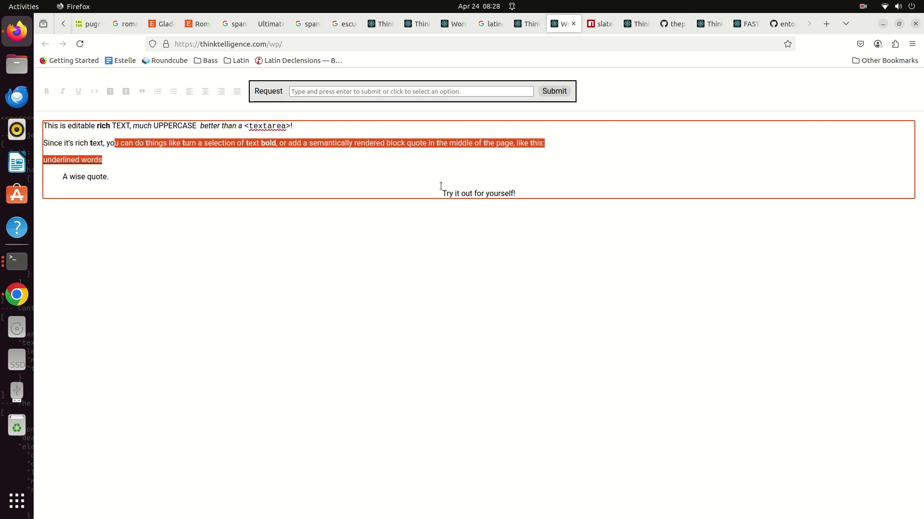
pyautogui.hotkey('ctrl', 'l')
pyautogui.press('Return')
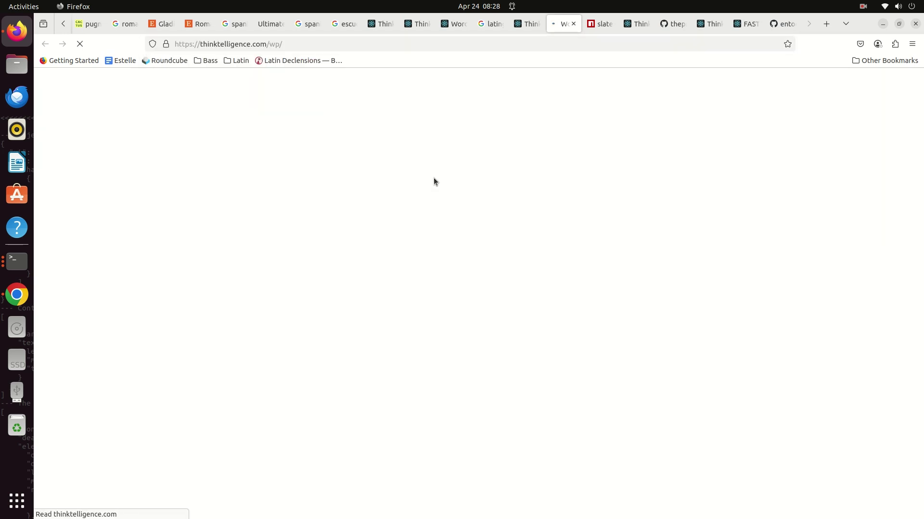
# Look through the suggested requests and submit "capitalize the first letter of the words that start with t"
pyautogui.click(392, 91)
pyautogui.scroll(-5, 394, 175)
pyautogui.scroll(-3, 394, 175)
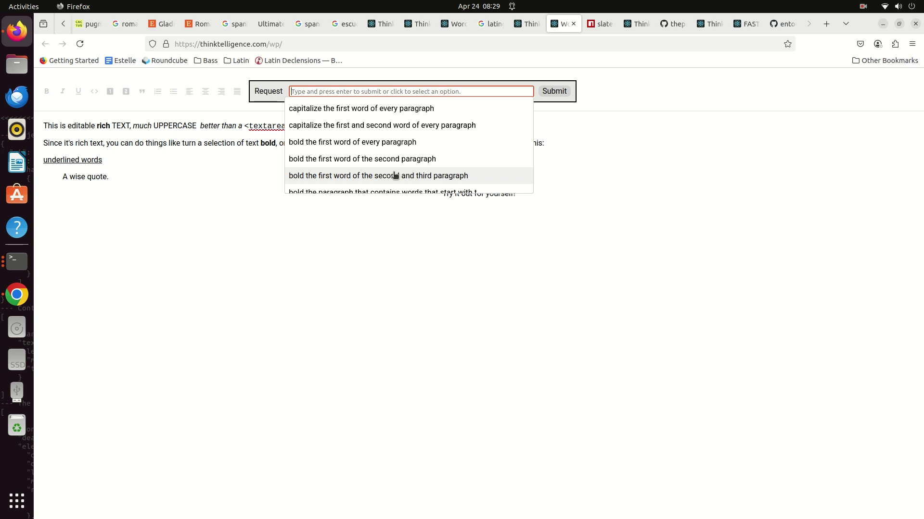
pyautogui.scroll(-5, 395, 176)
pyautogui.scroll(-5, 394, 177)
pyautogui.scroll(-1, 395, 177)
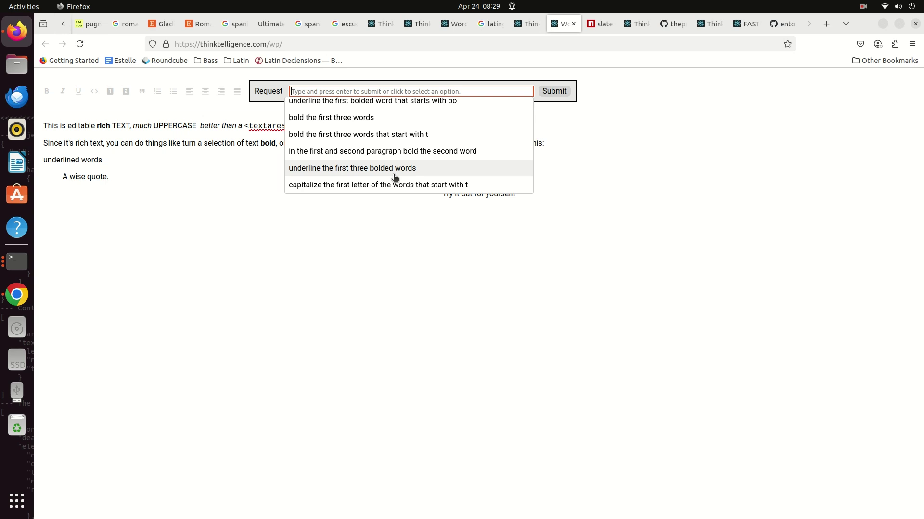
pyautogui.scroll(1, 394, 177)
pyautogui.scroll(-3, 395, 178)
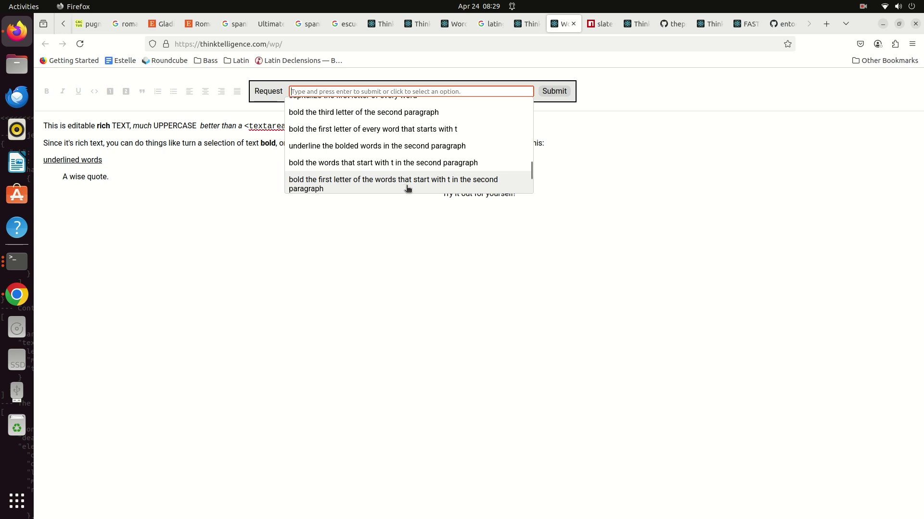
pyautogui.scroll(3, 409, 178)
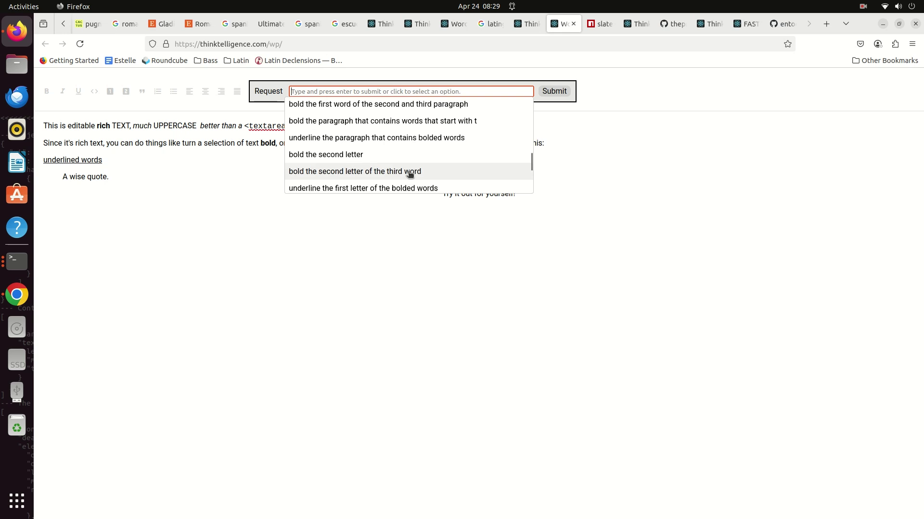
pyautogui.scroll(2, 410, 175)
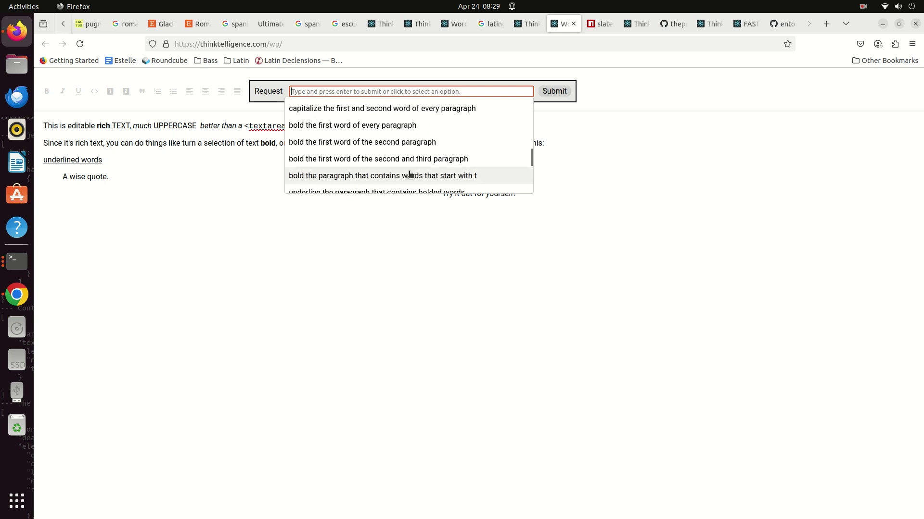
pyautogui.scroll(-5, 411, 174)
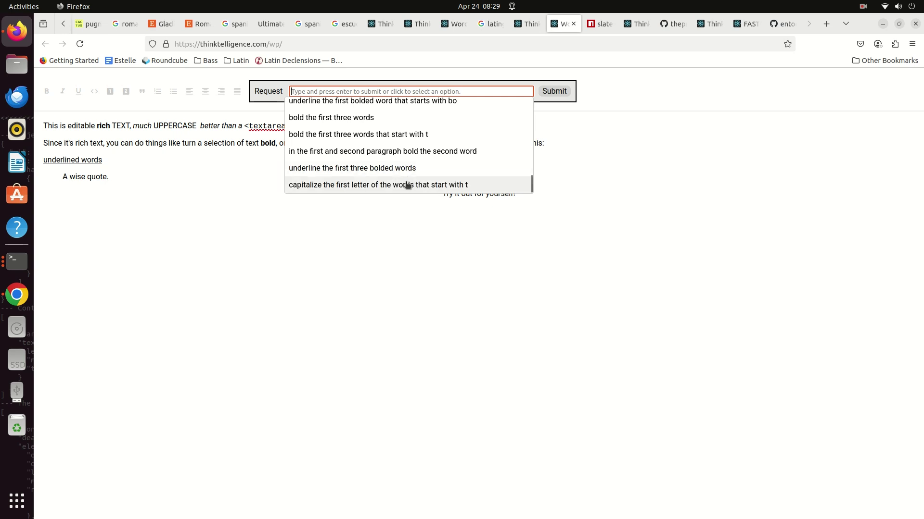
pyautogui.click(406, 185)
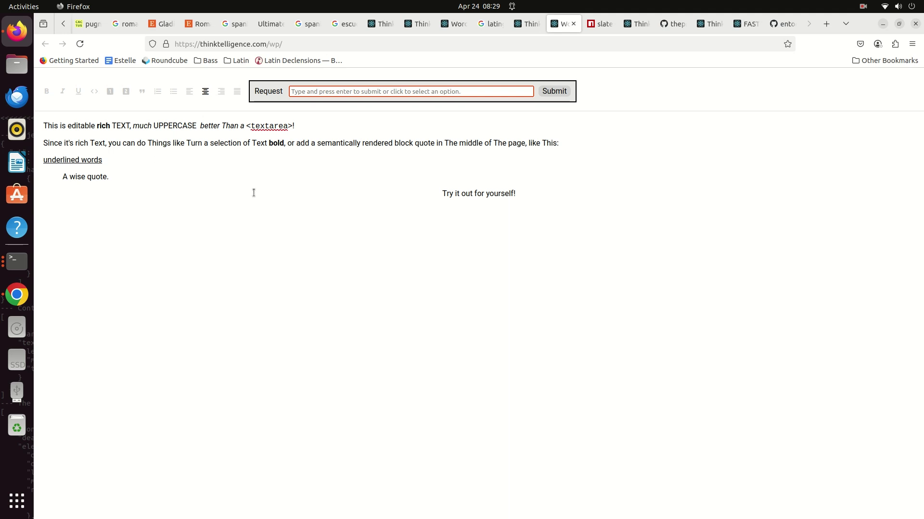
pyautogui.click(385, 92)
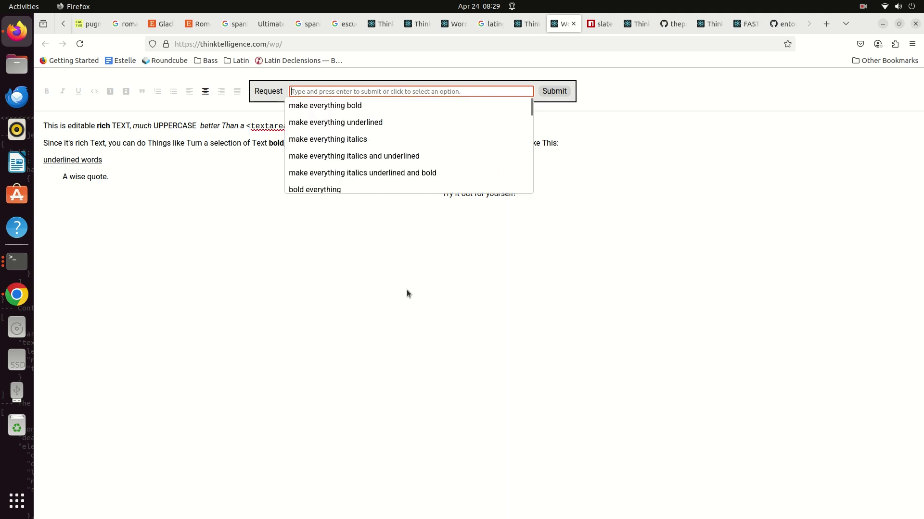
pyautogui.click(330, 296)
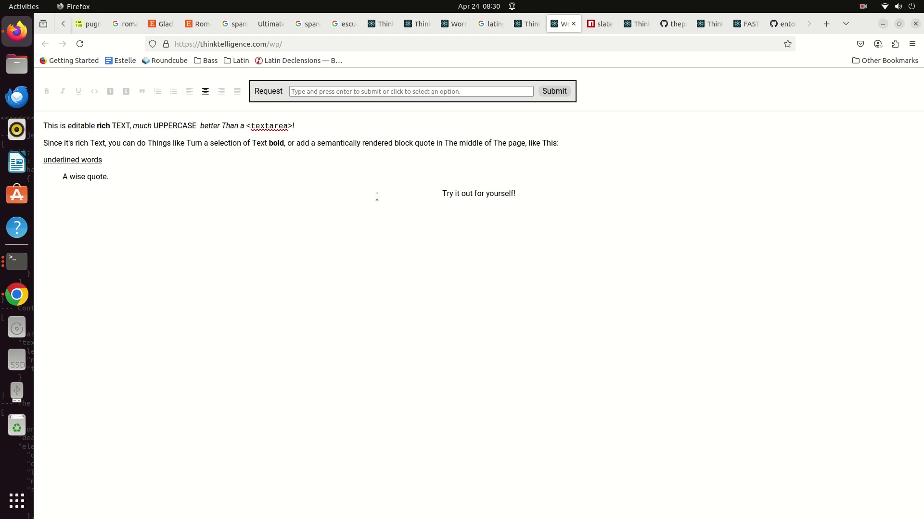
pyautogui.click(861, 7)
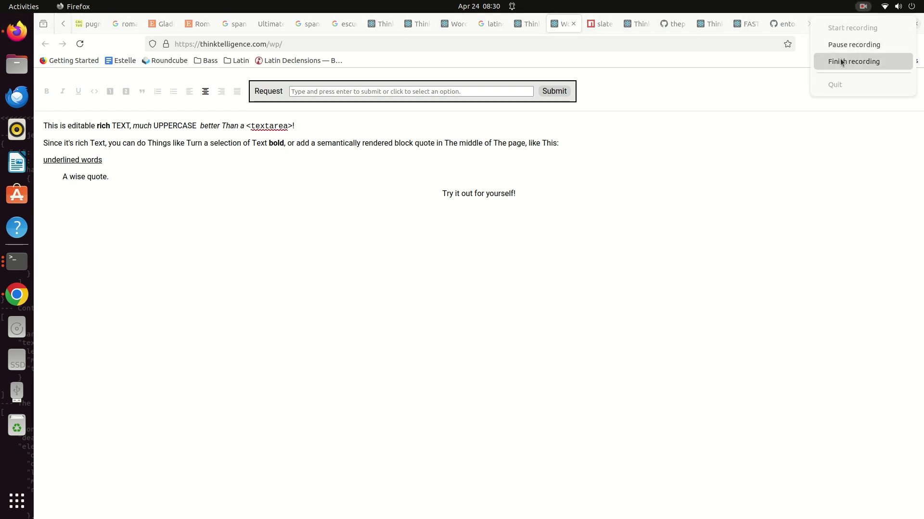